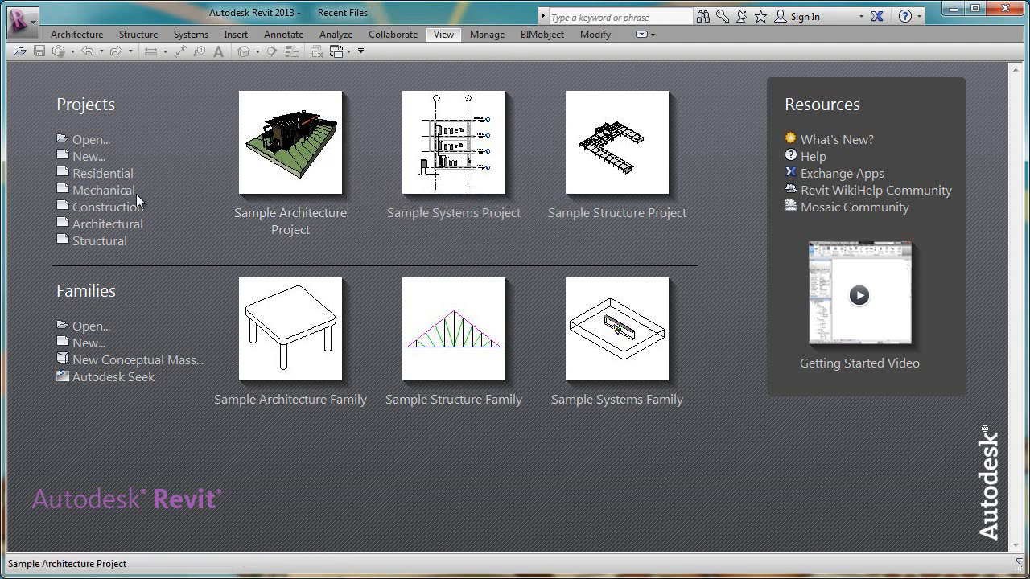
Start a new project from the Architectural template and open the Manage View Templates dialog.
click(107, 225)
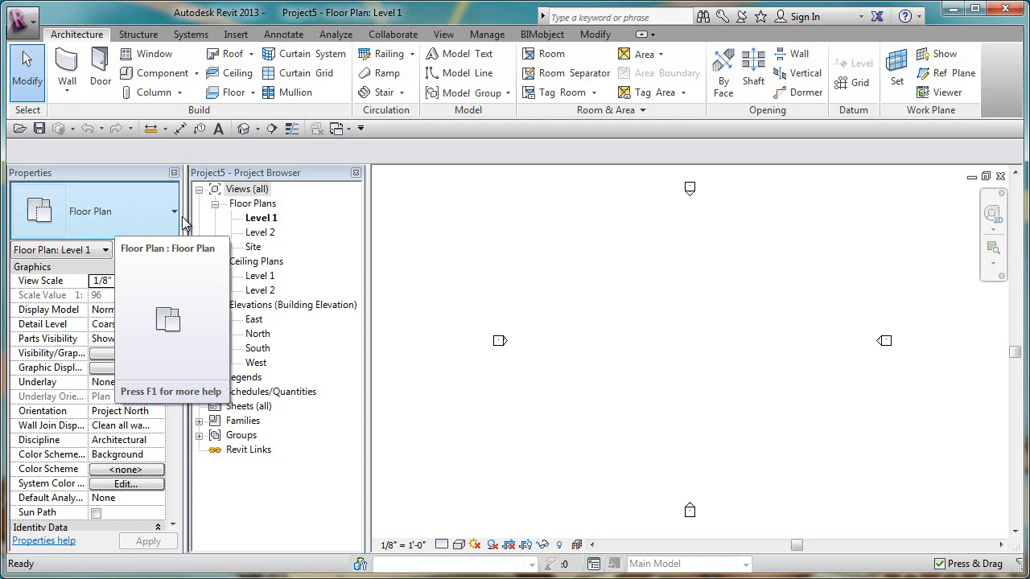
click(444, 35)
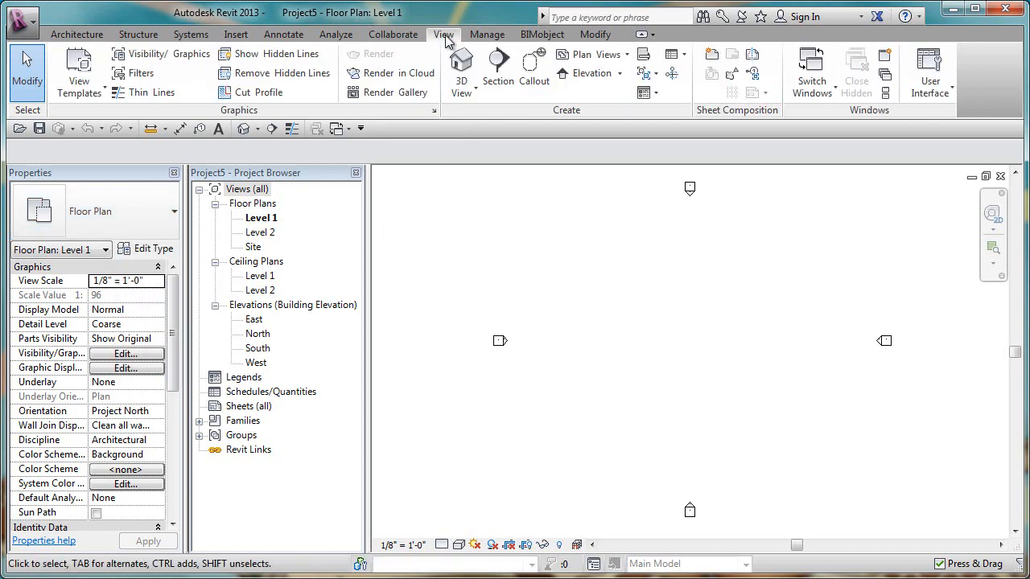
click(101, 92)
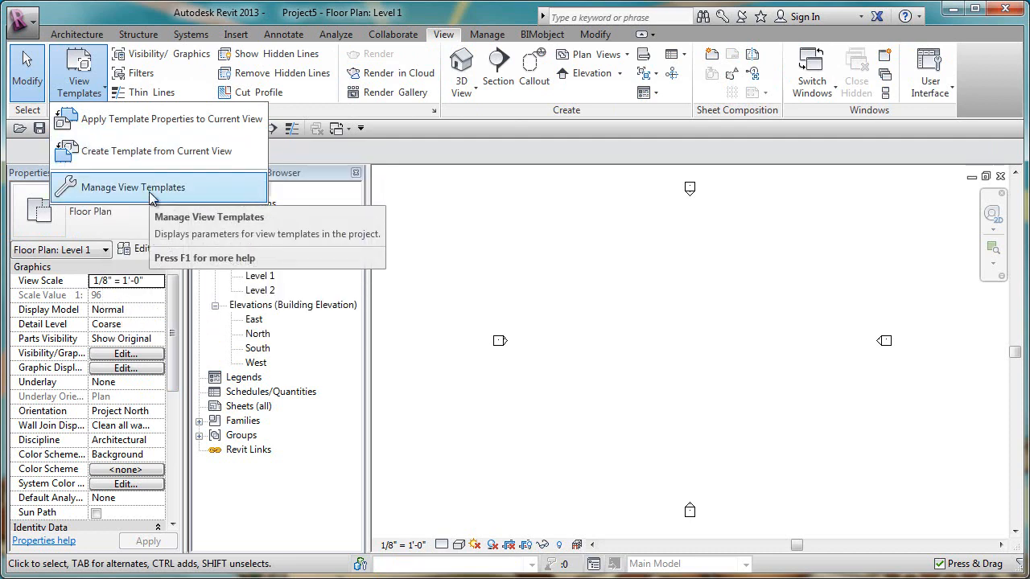
click(151, 193)
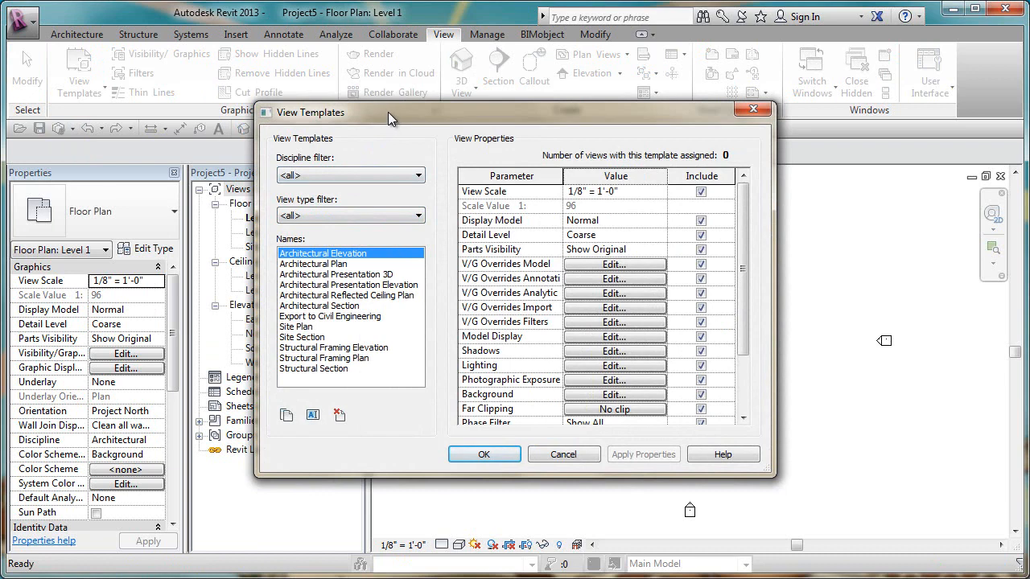
drag(388, 112, 395, 108)
Filter the view templates by the Coordination, Electrical and Structural disciplines in turn, then list all disciplines again.
click(360, 170)
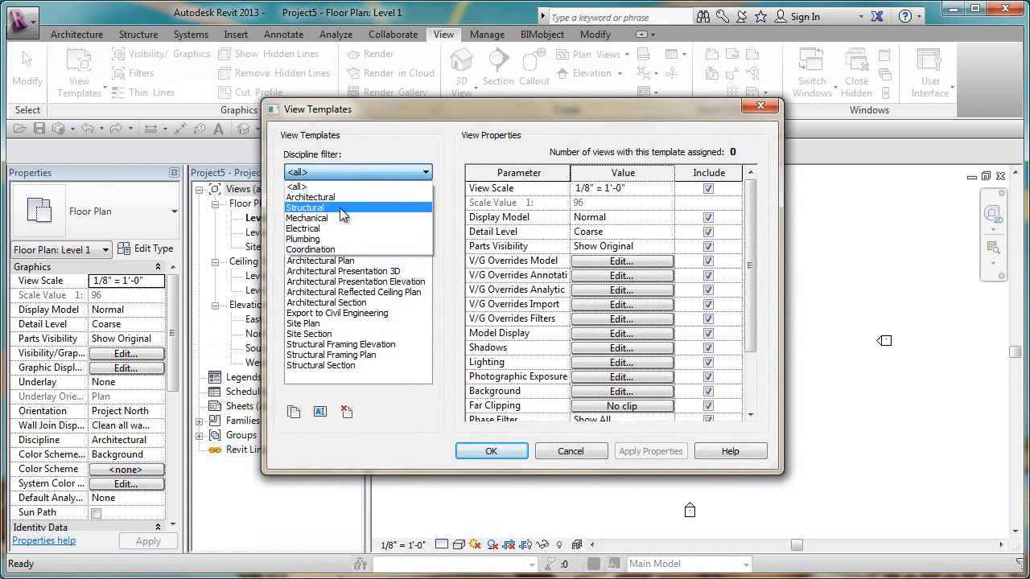
click(325, 250)
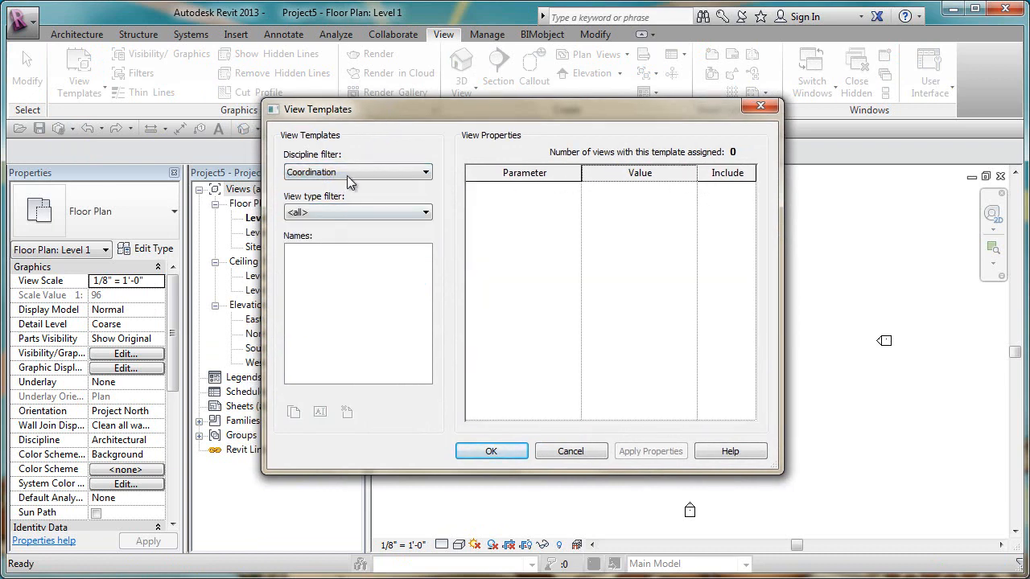
click(349, 171)
click(318, 228)
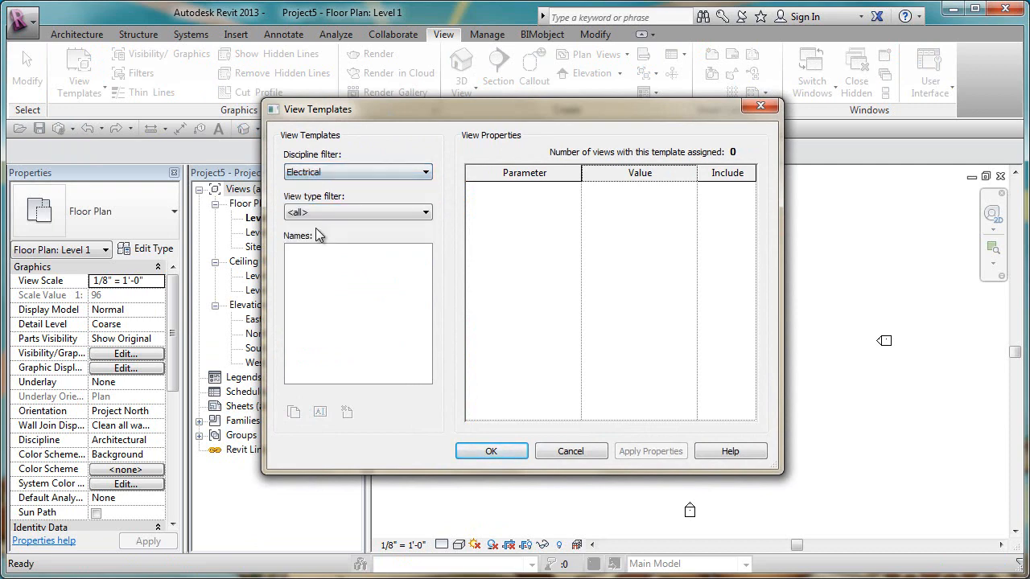
click(328, 174)
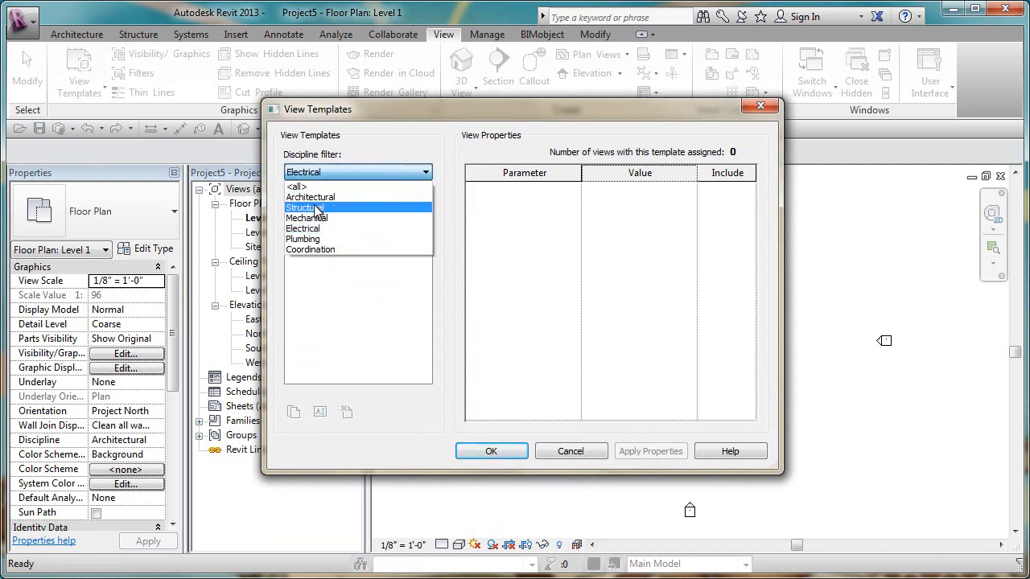
click(316, 209)
click(334, 171)
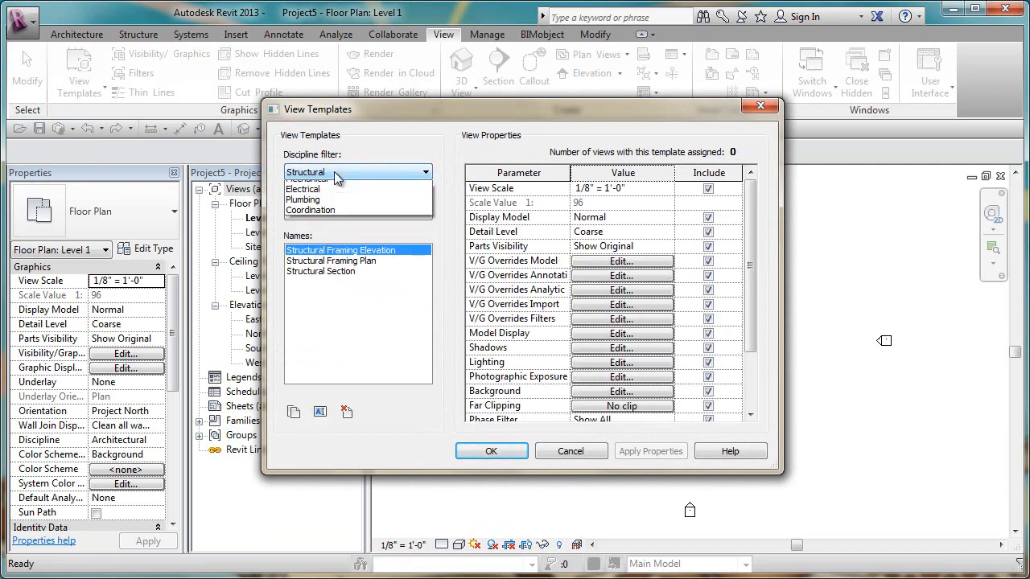
click(317, 188)
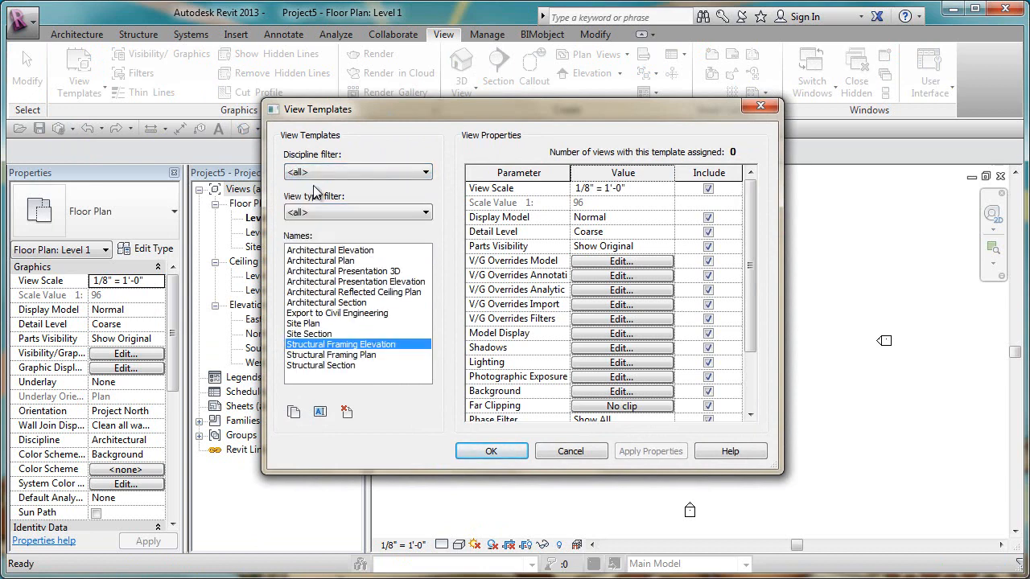
Review the view properties of the architectural templates from Architectural Elevation through Architectural Reflected Ceiling Plan.
click(357, 250)
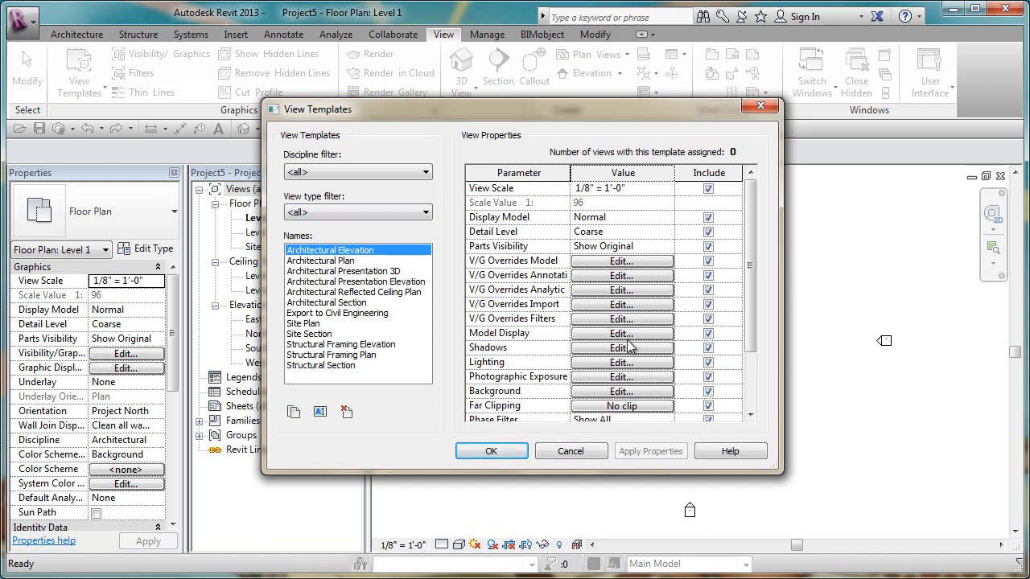
drag(751, 315, 751, 372)
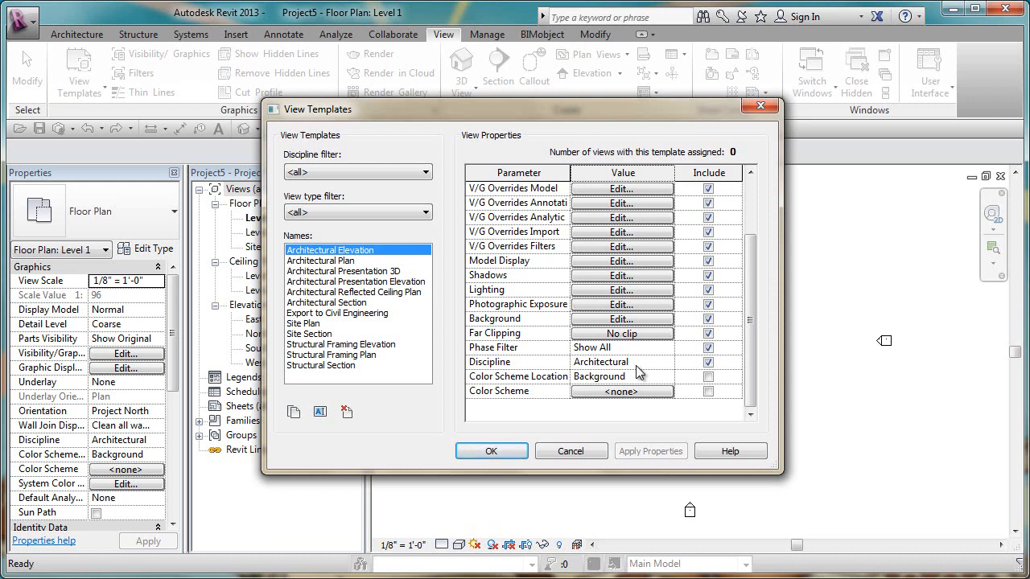
click(350, 261)
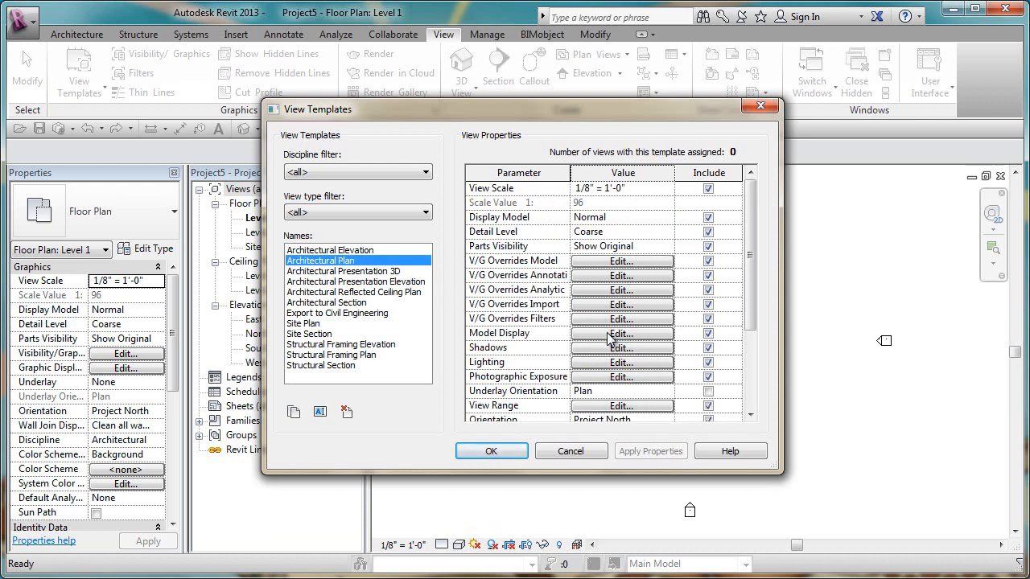
click(372, 272)
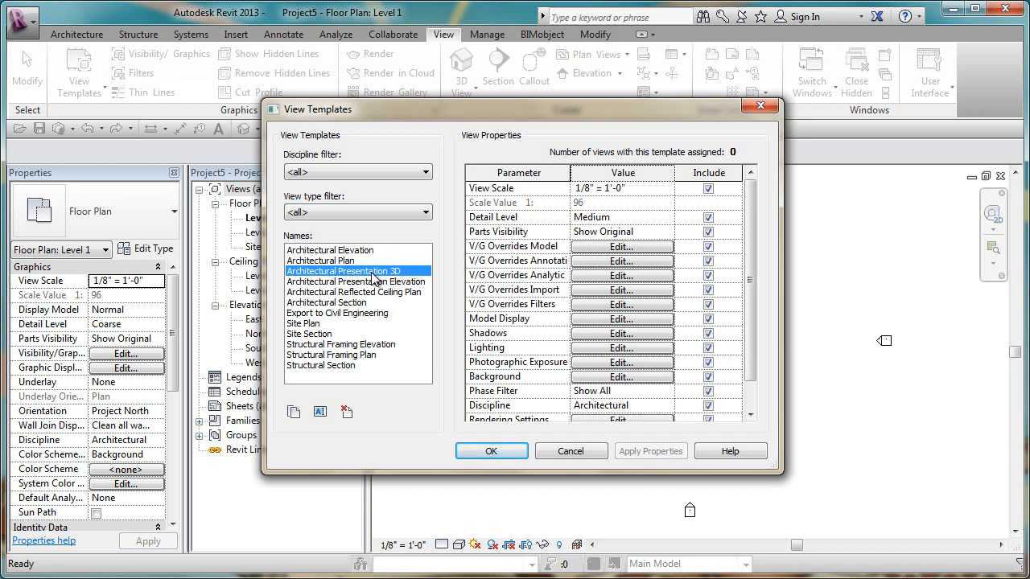
drag(433, 109, 542, 109)
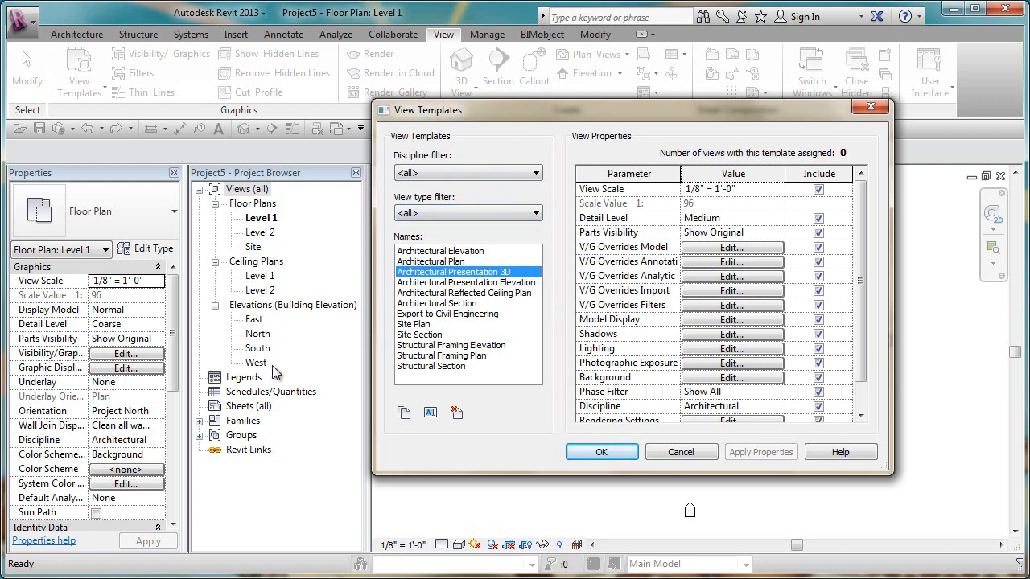
click(485, 283)
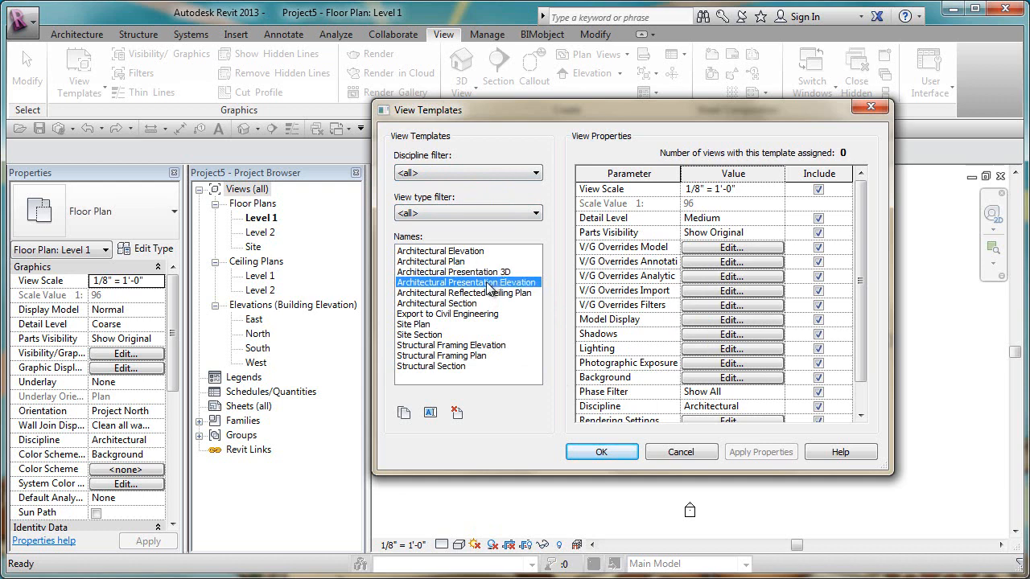
click(485, 294)
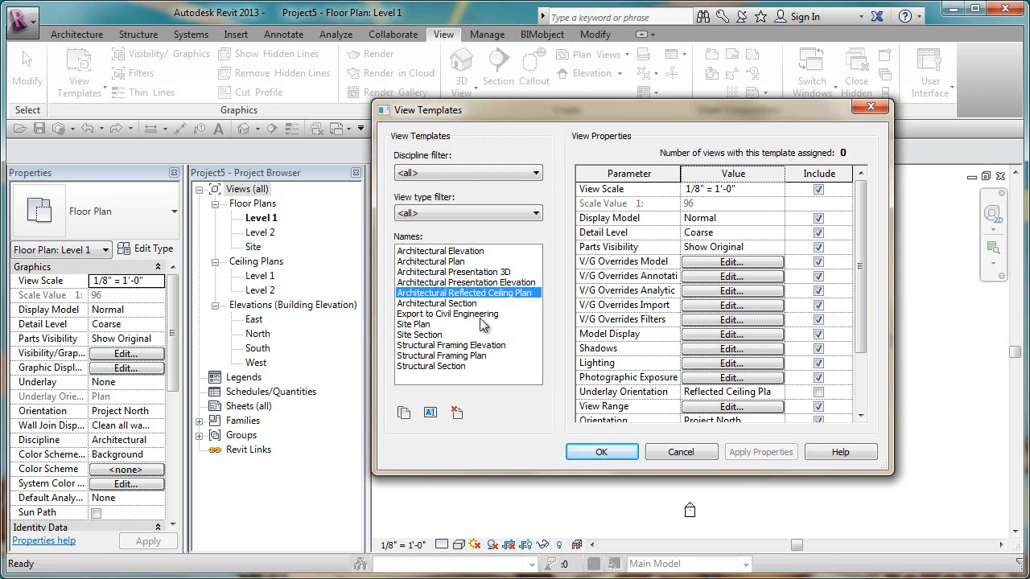
Inspect the available Discipline values of the Architectural Elevation template, then leave the view templates without saving changes.
click(482, 251)
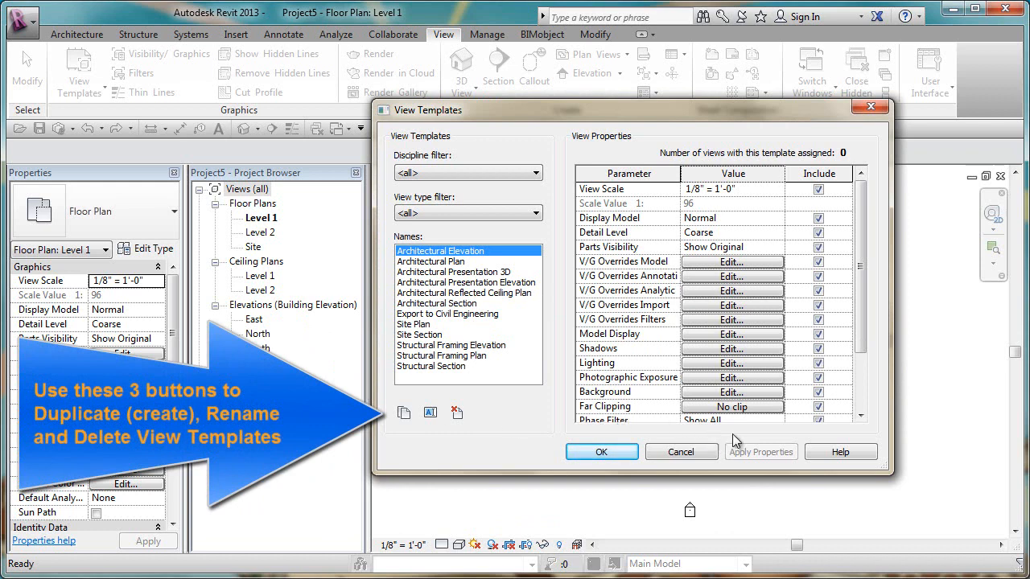
scroll(859, 322, down, 1)
drag(860, 332, 860, 379)
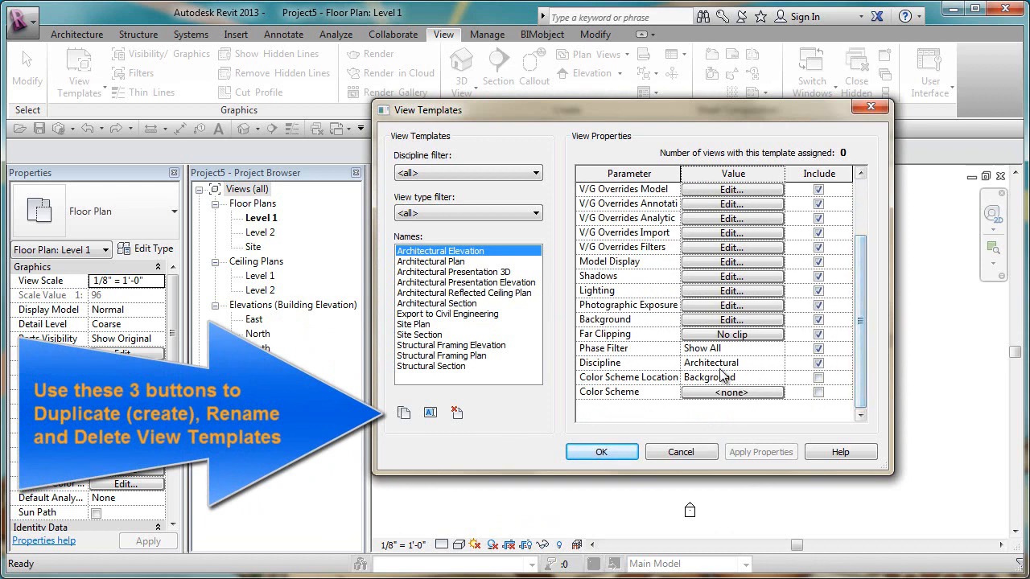
click(777, 363)
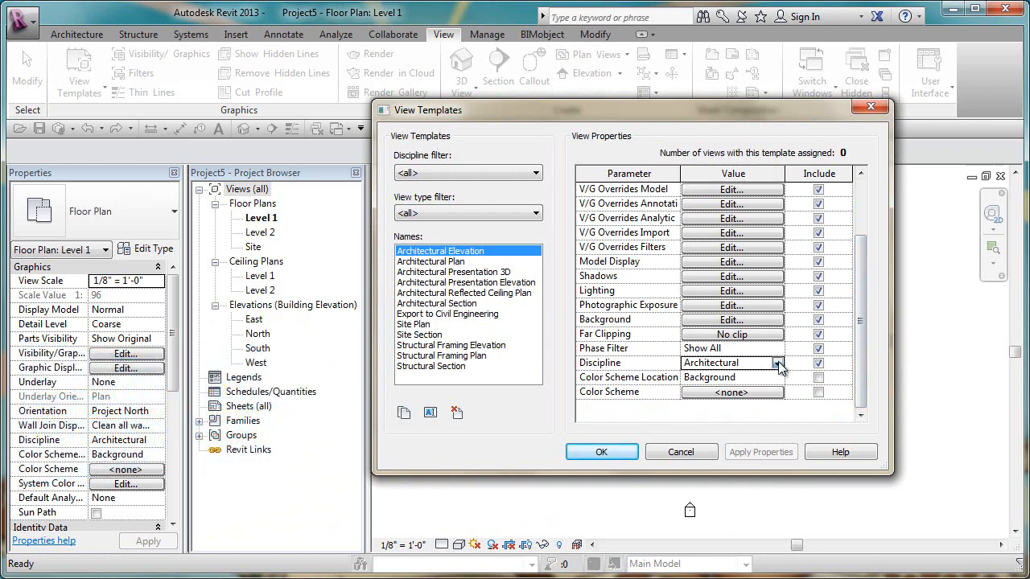
click(778, 363)
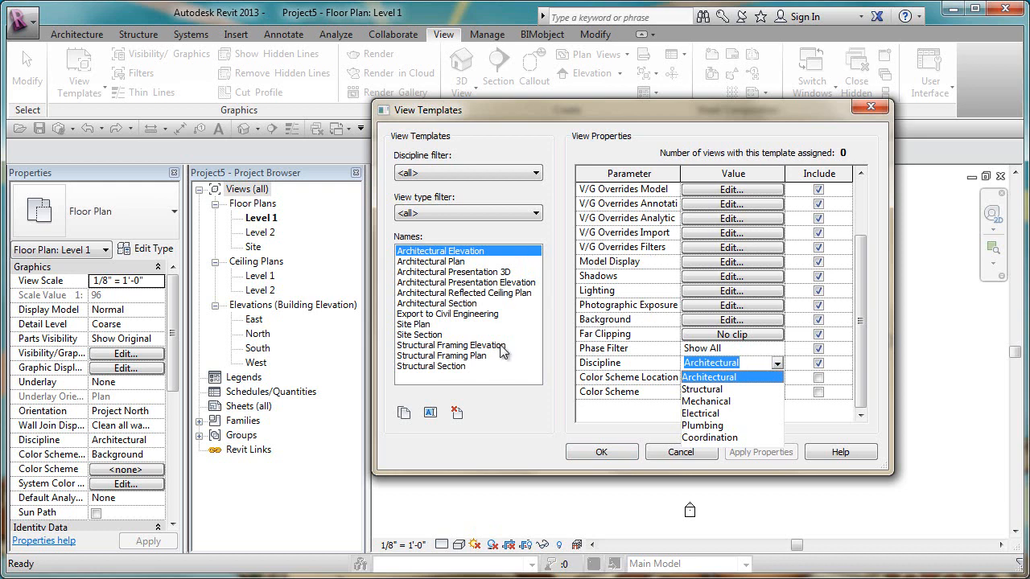
click(521, 406)
click(684, 453)
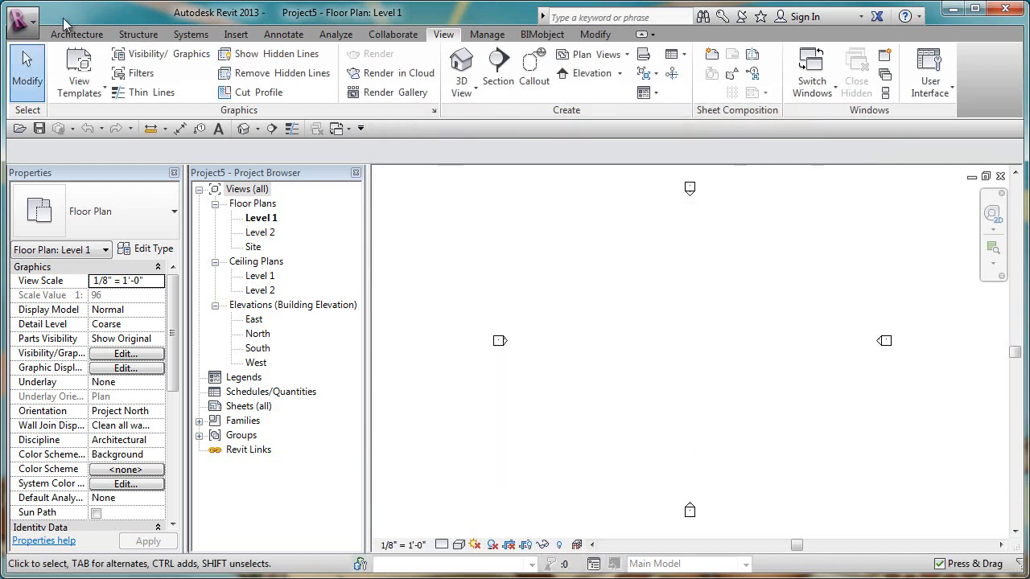
Inspect the default view discipline choices in the general program options and leave them without saving changes.
click(29, 25)
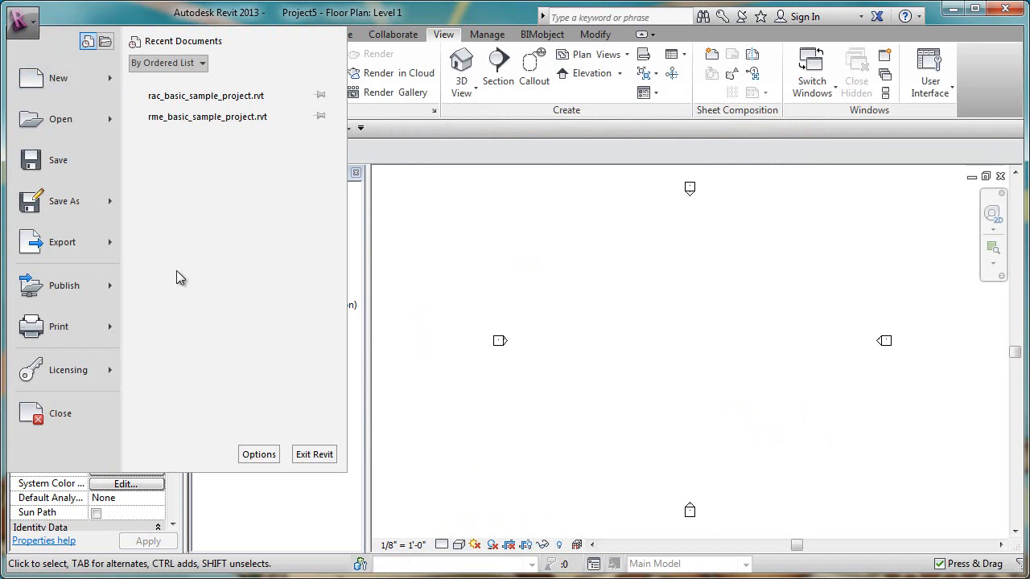
click(266, 455)
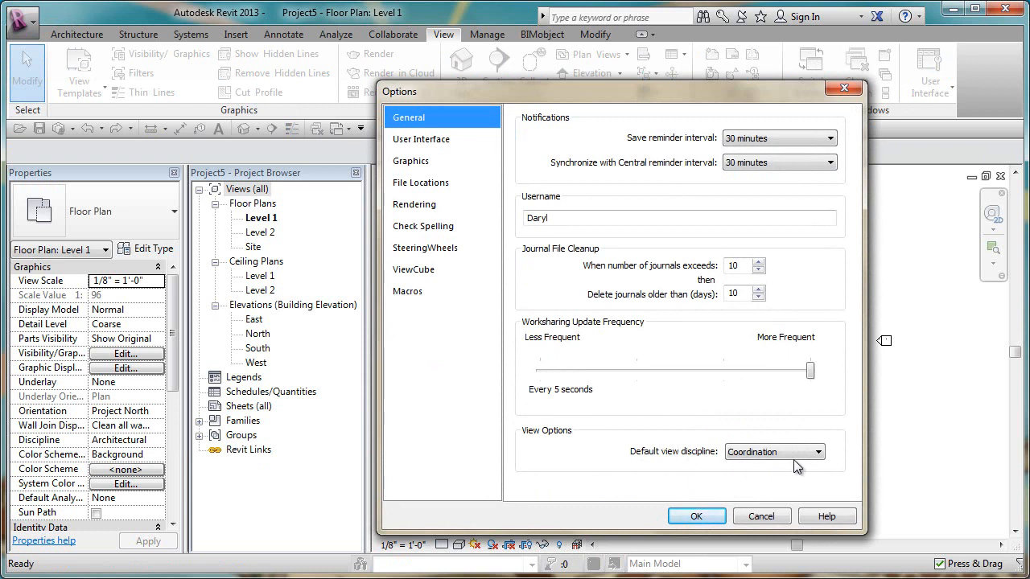
click(820, 456)
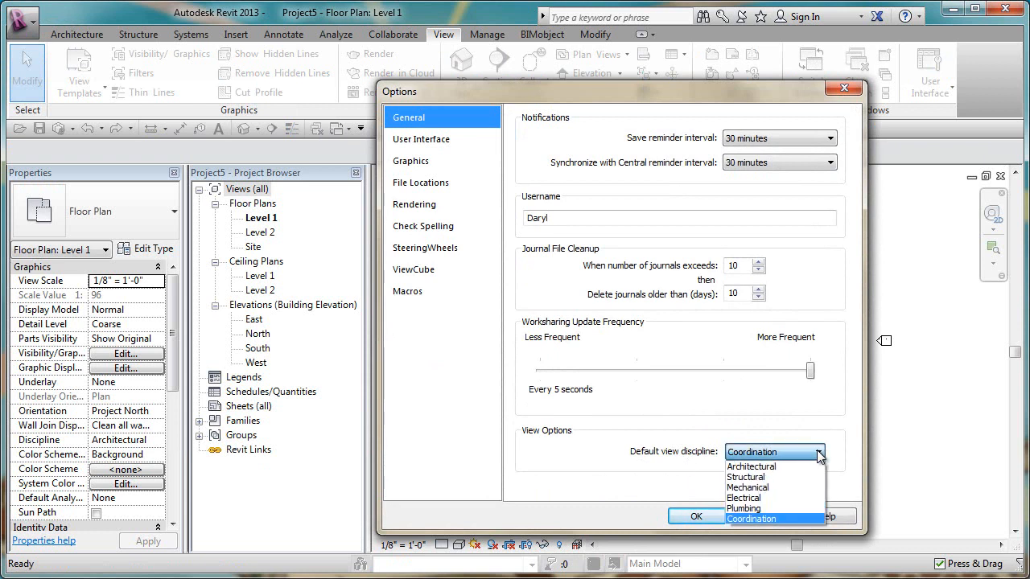
click(820, 456)
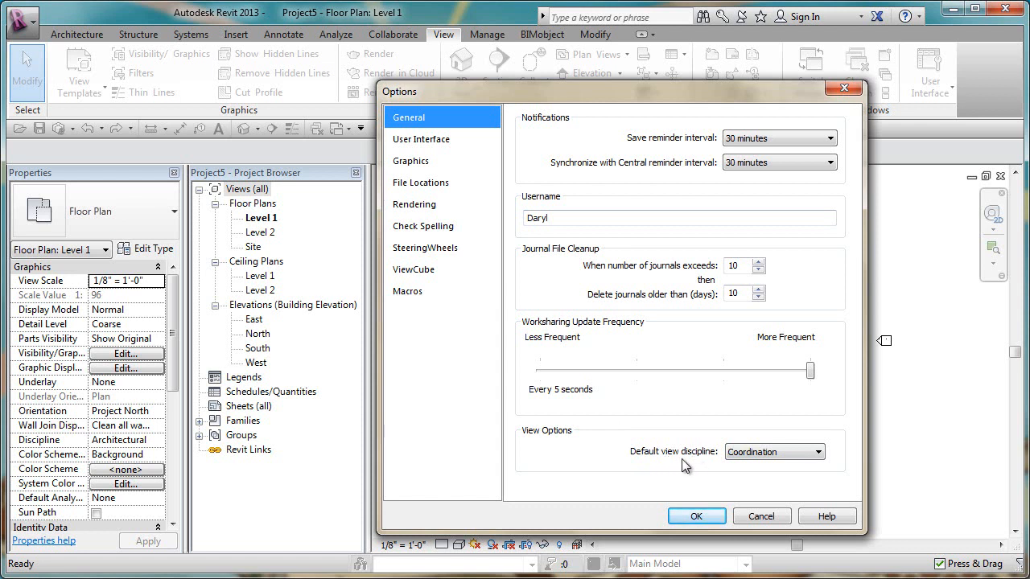
click(791, 461)
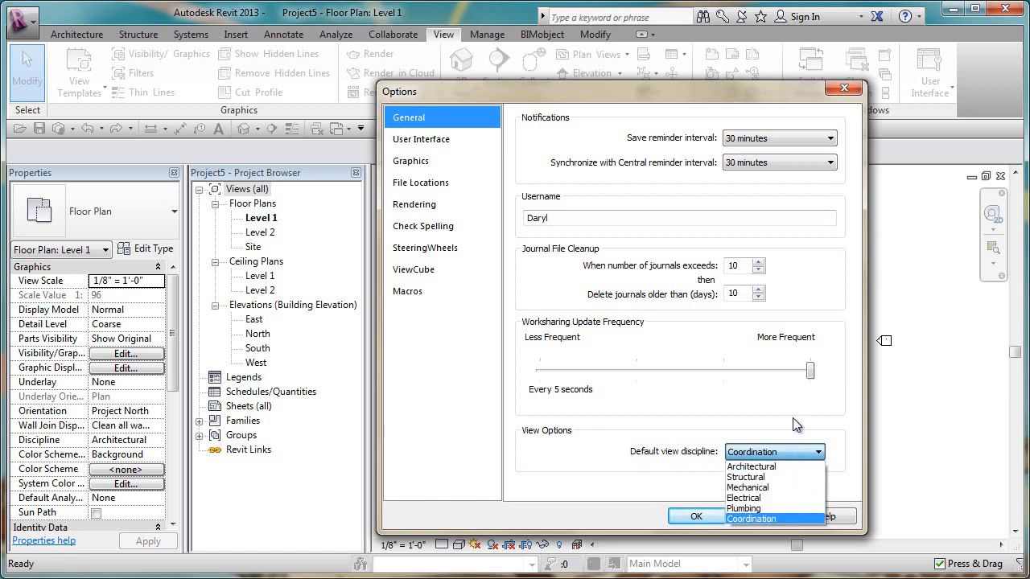
click(794, 424)
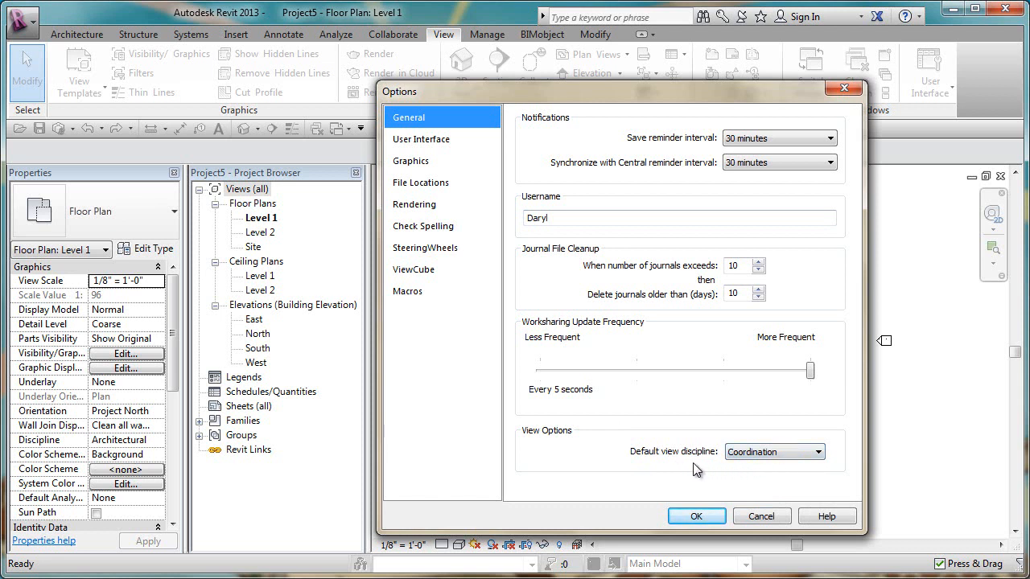
click(761, 517)
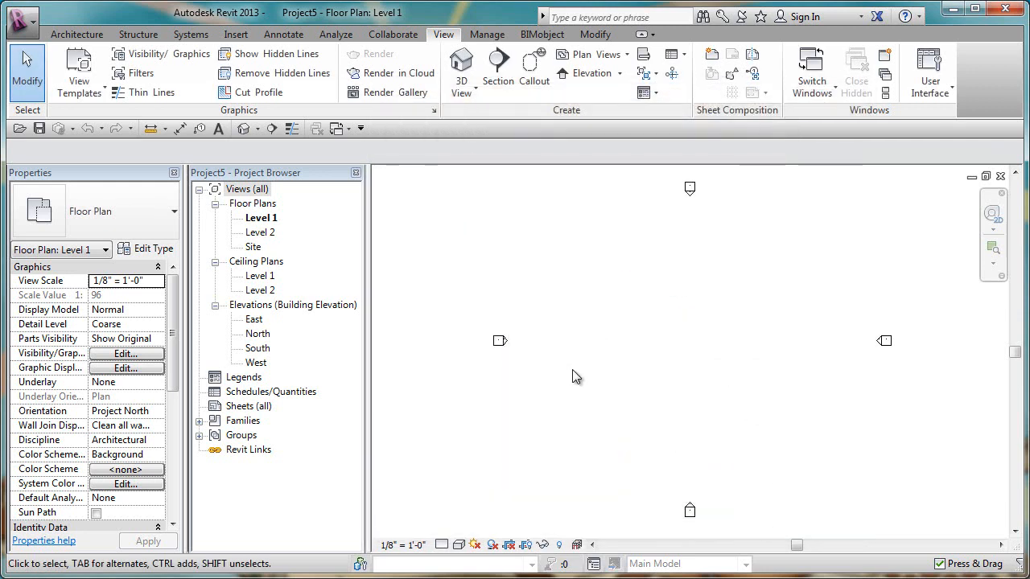
Close the current project and open the Sample Systems Project.
click(19, 19)
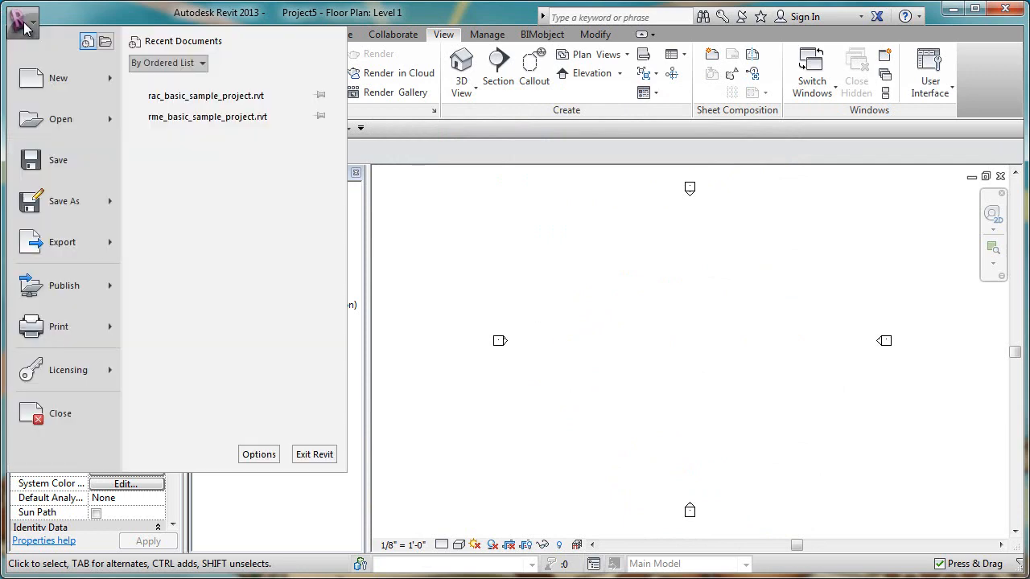
click(62, 412)
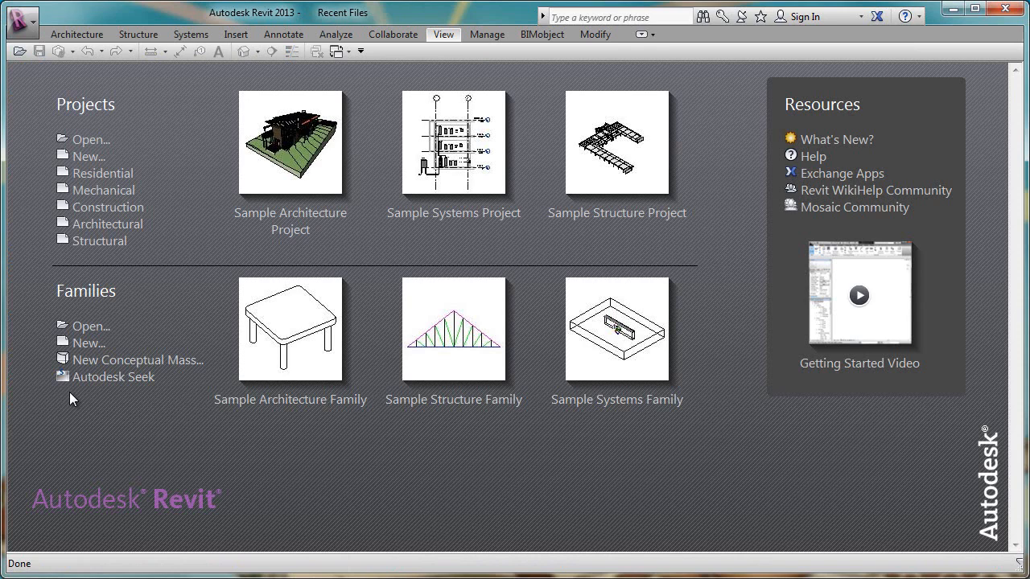
click(471, 156)
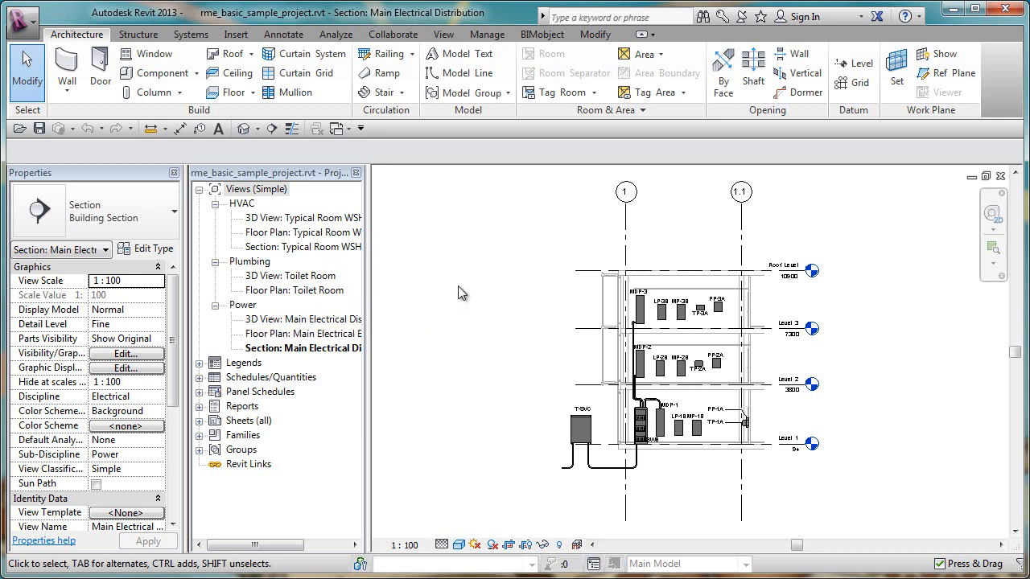
Open the Manage View Templates dialog for the systems sample project.
click(445, 35)
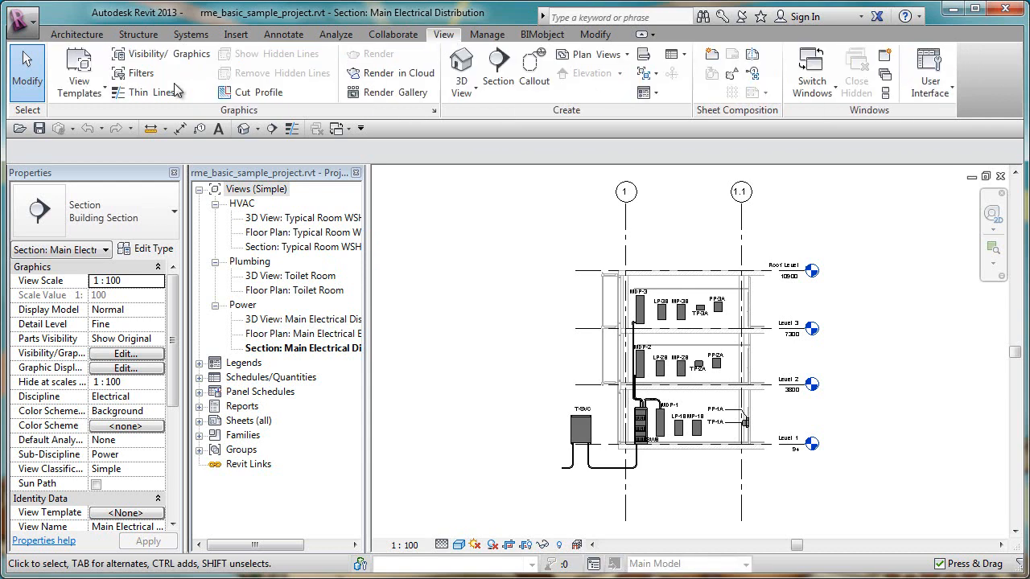
click(98, 86)
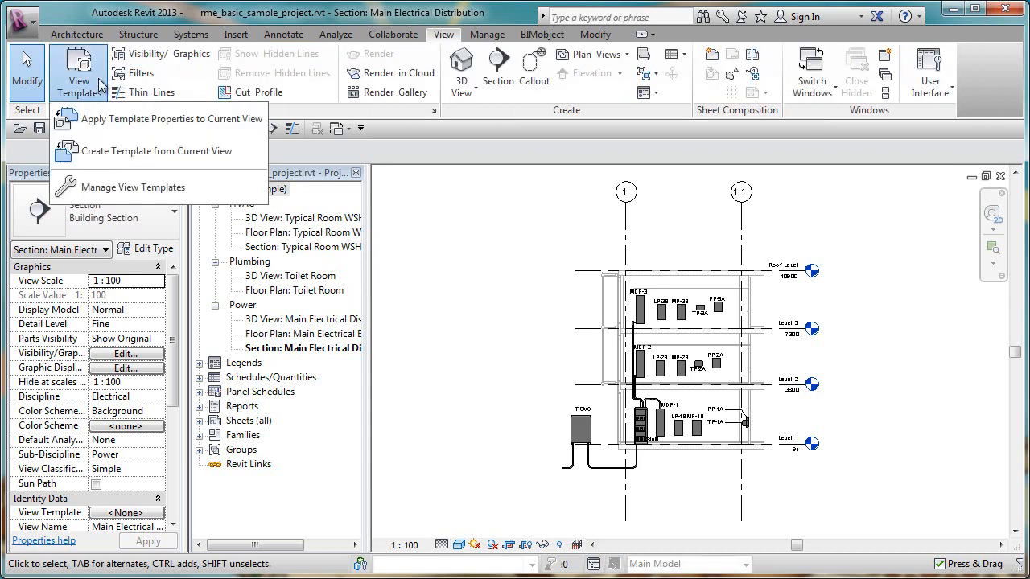
click(137, 190)
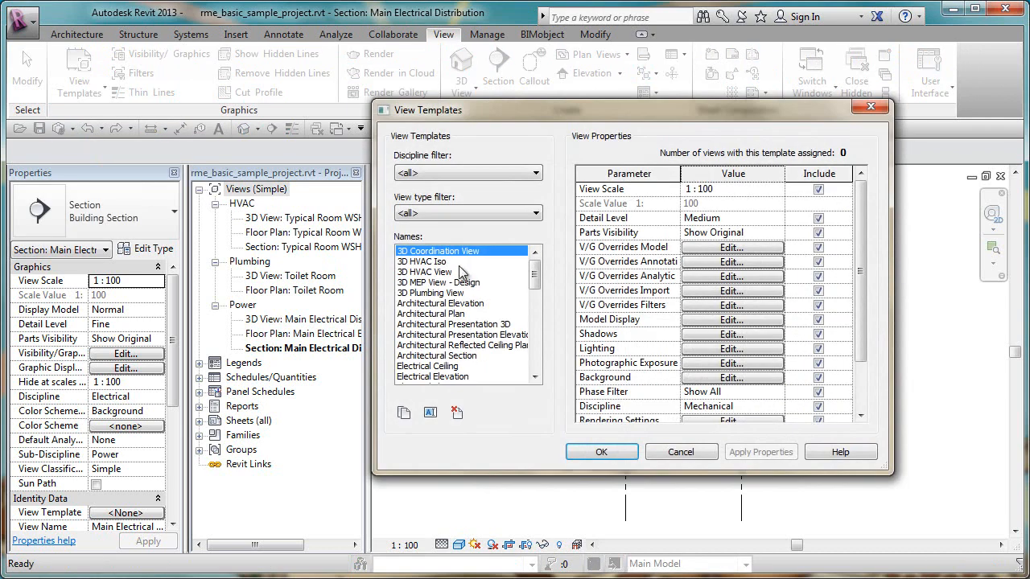
Filter the view templates by the Mechanical discipline and look through the template names.
mouse_move(539, 293)
mouse_down()
mouse_move(537, 369)
mouse_move(539, 279)
mouse_move(538, 302)
mouse_up()
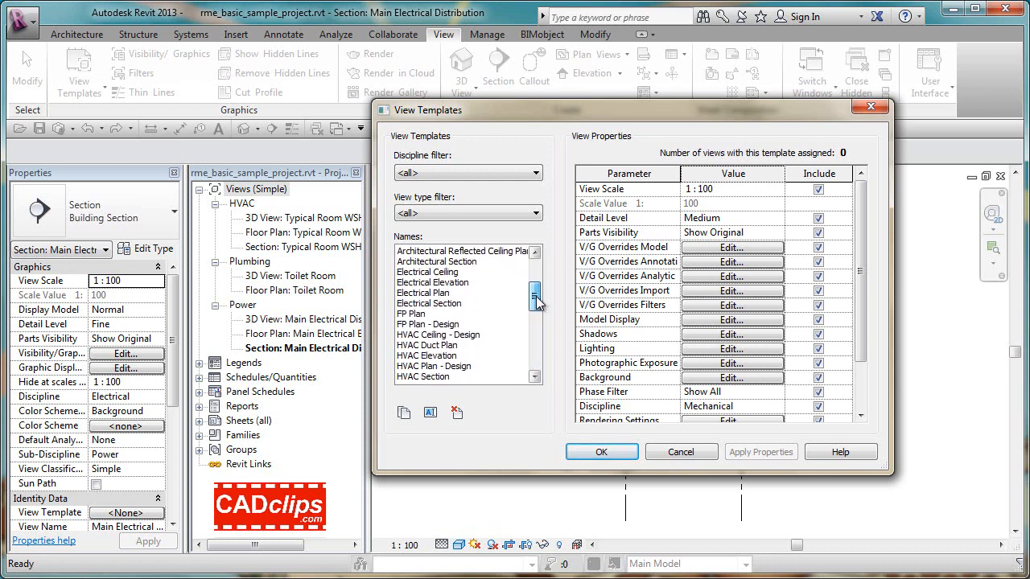
click(500, 171)
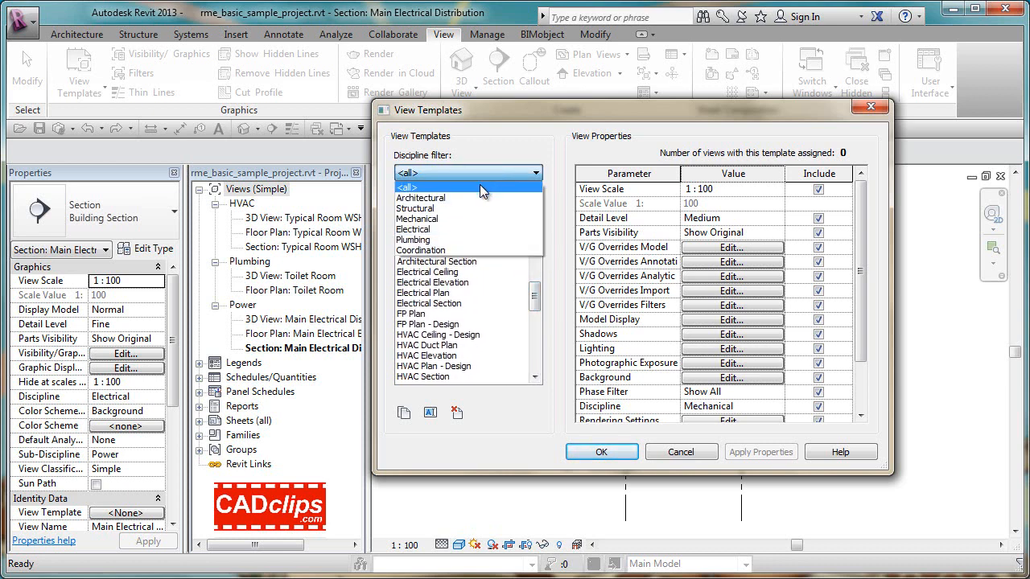
click(439, 220)
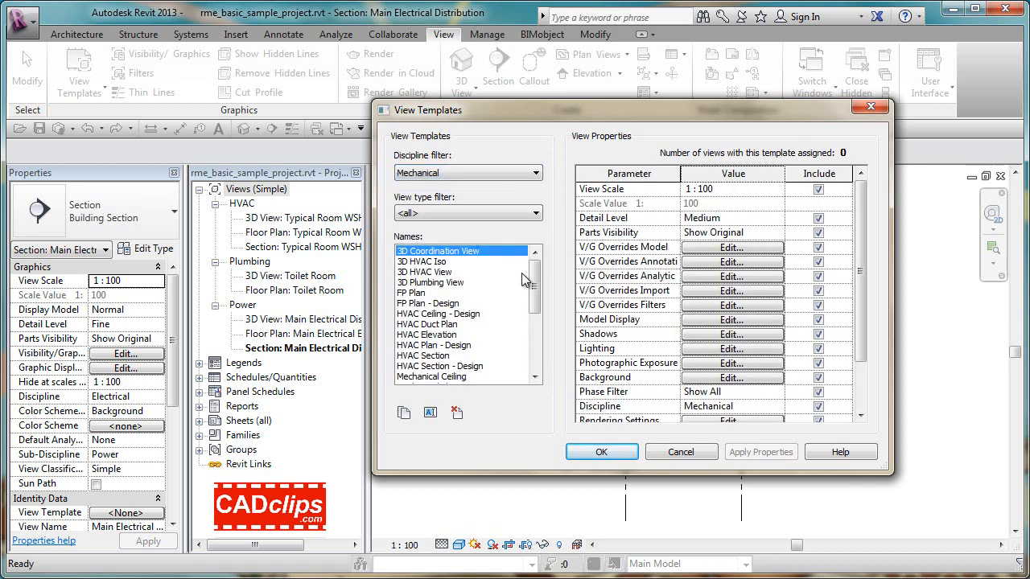
drag(536, 275, 539, 351)
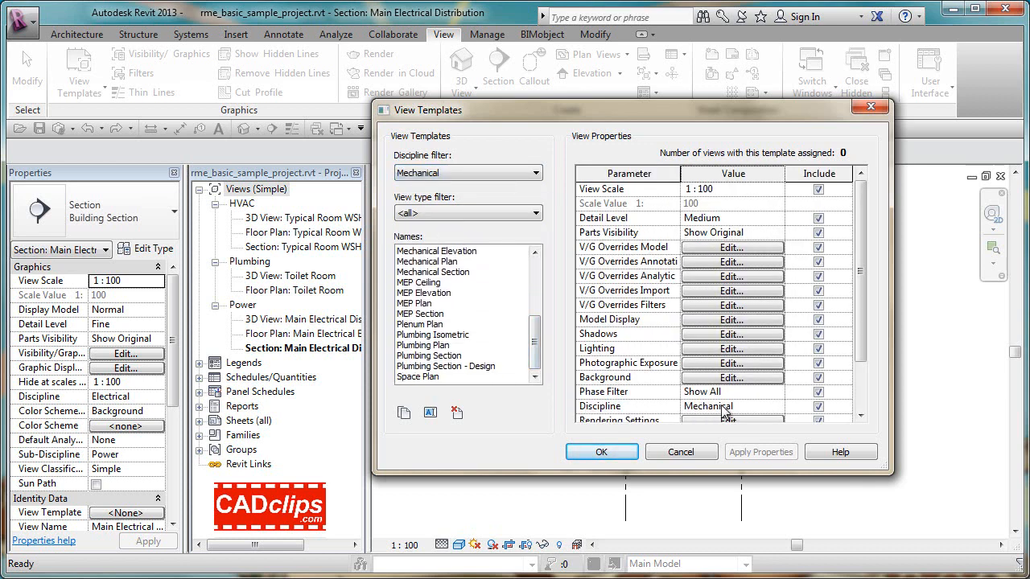
Filter the view templates by the Architectural discipline and examine the properties of the Architectural Reflected Ceiling Plan template.
click(478, 171)
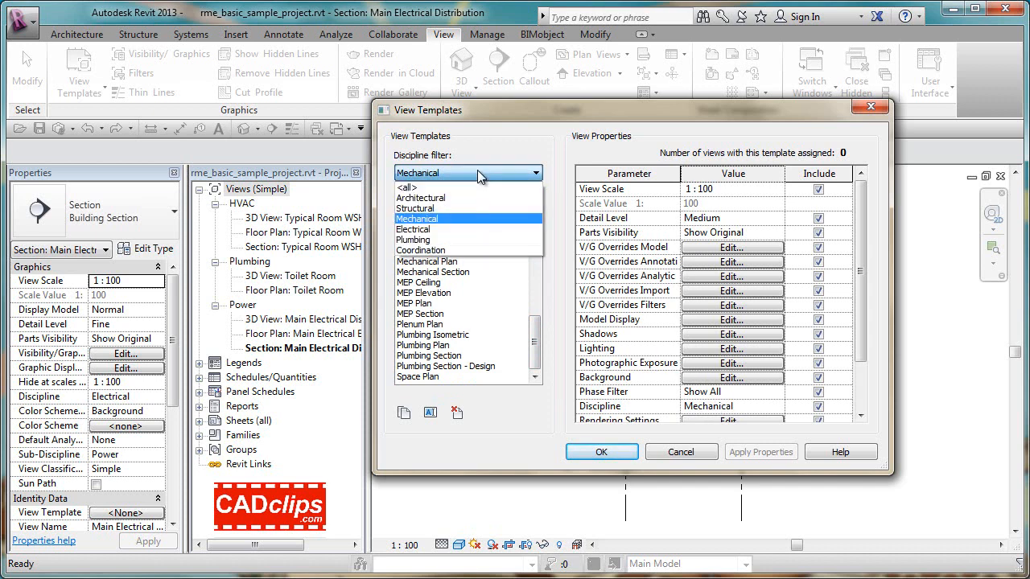
click(435, 199)
click(440, 262)
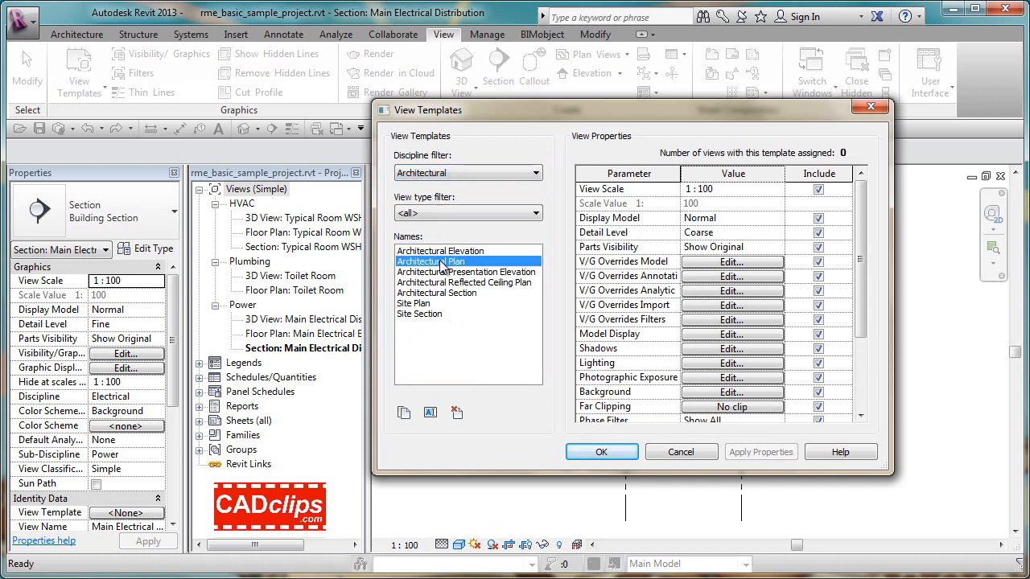
click(442, 281)
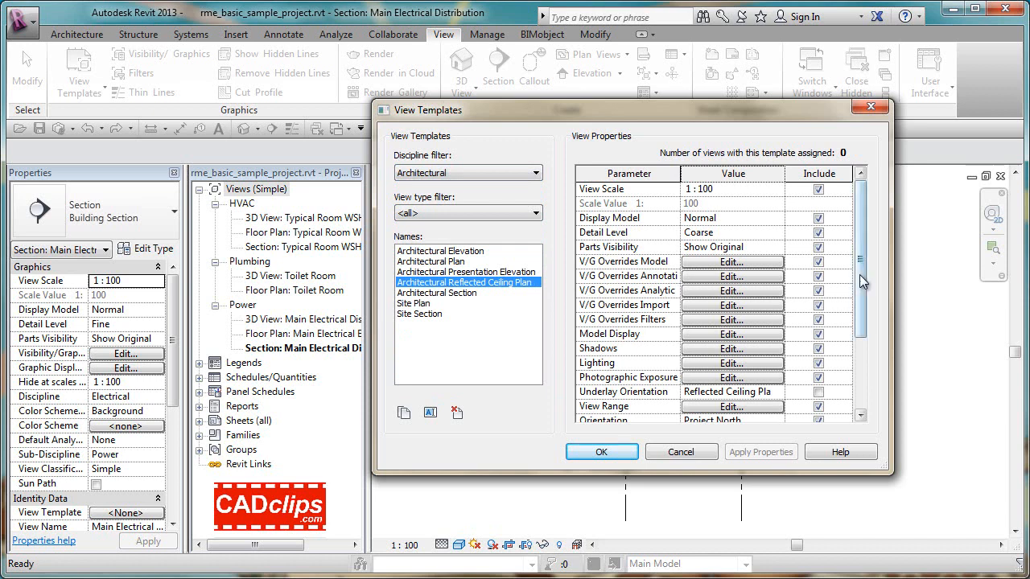
drag(859, 274, 866, 364)
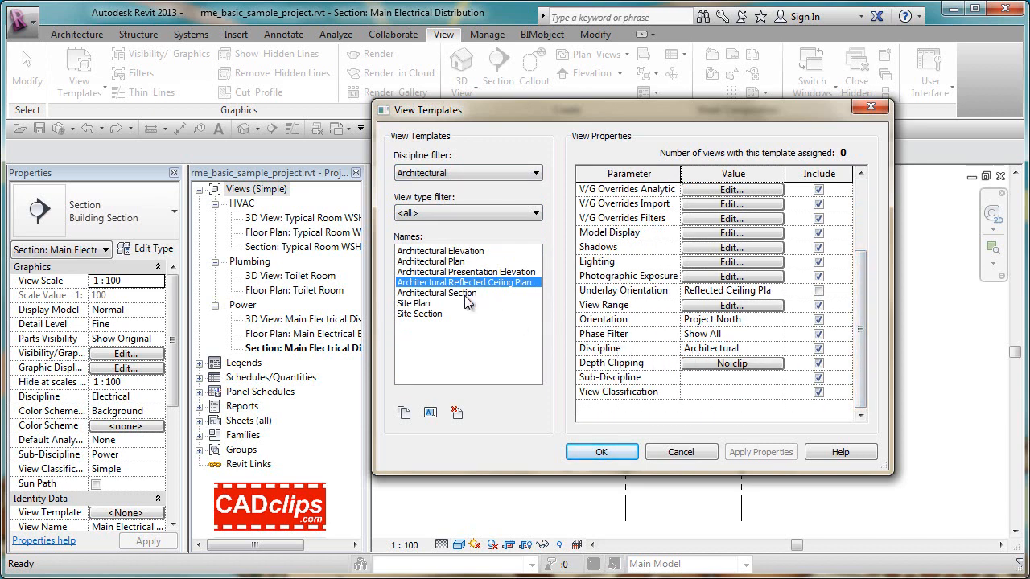
Filter the templates by Mechanical again and examine the discipline, sub-discipline and view classification of the 3D Coordination View template.
click(458, 172)
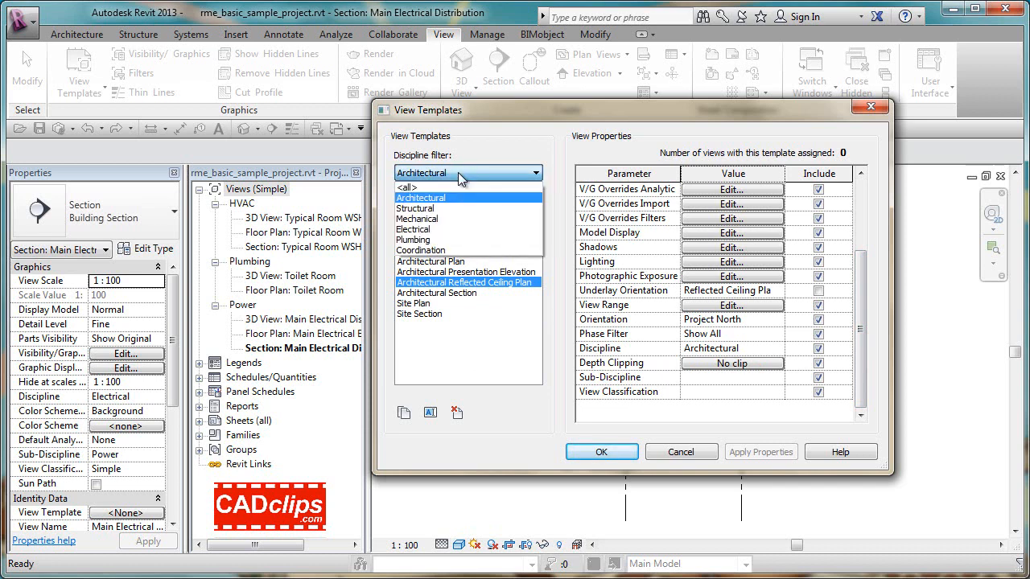
click(426, 219)
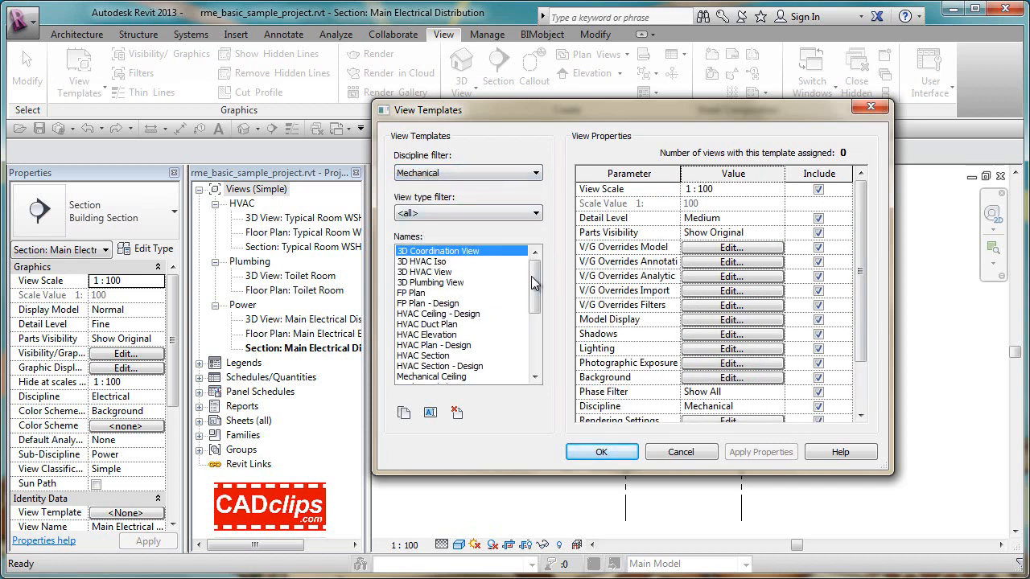
drag(532, 282, 537, 357)
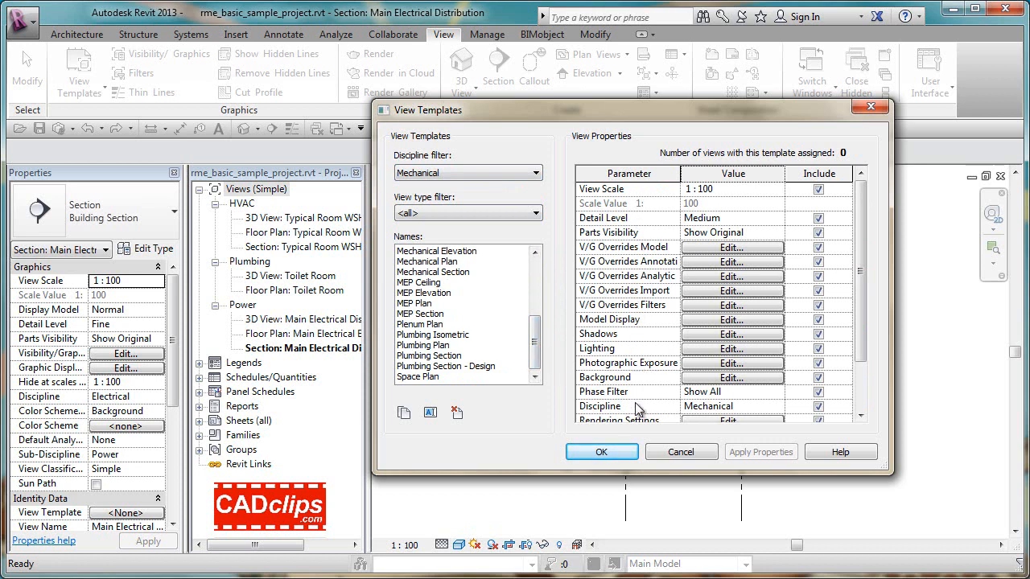
drag(859, 286, 866, 362)
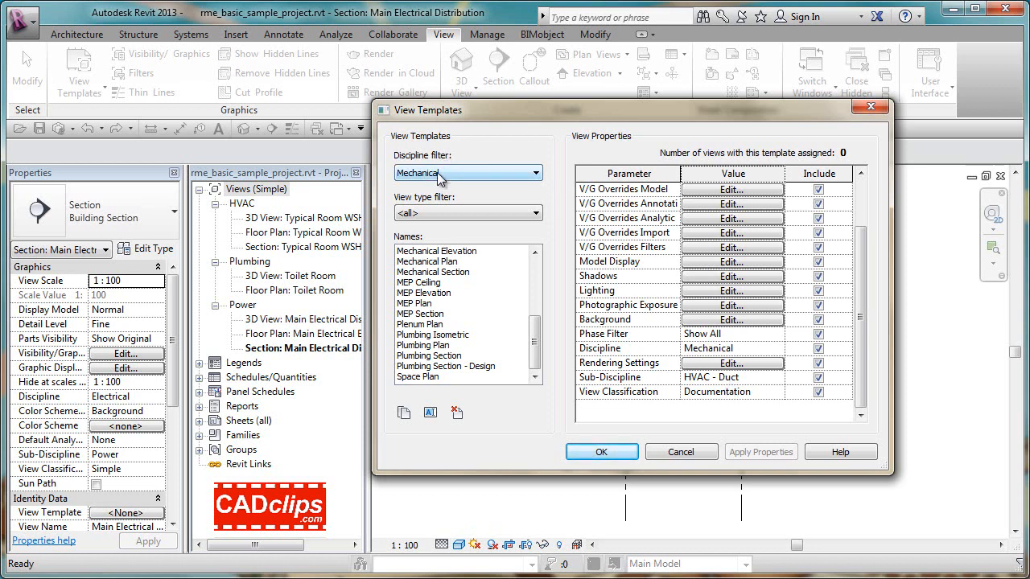
Browse the mechanical and MEP templates, examine the MEP Plan template's discipline parameters, and leave the view templates without saving changes.
click(429, 262)
click(430, 273)
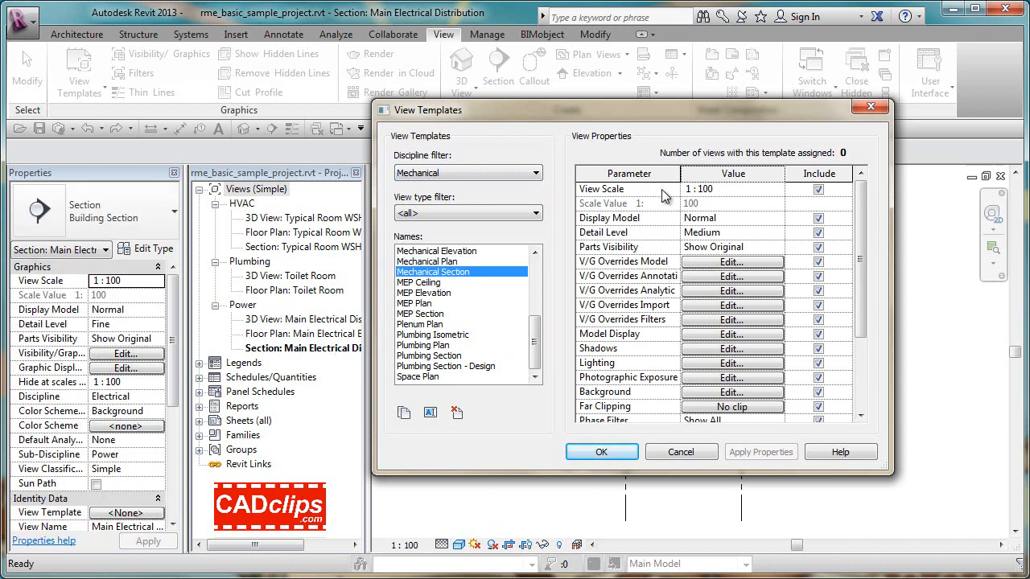
click(435, 293)
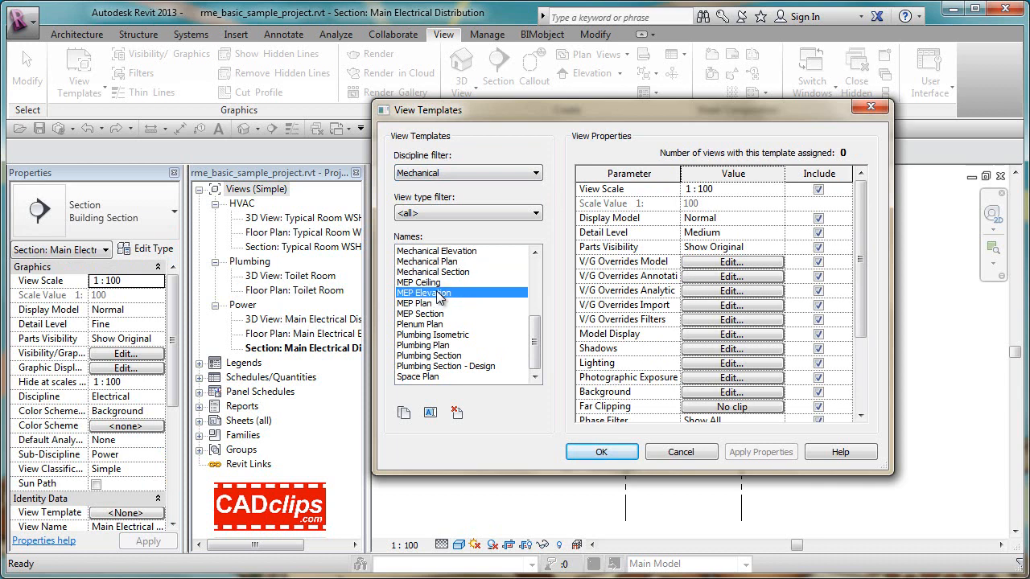
click(426, 304)
drag(862, 211, 862, 298)
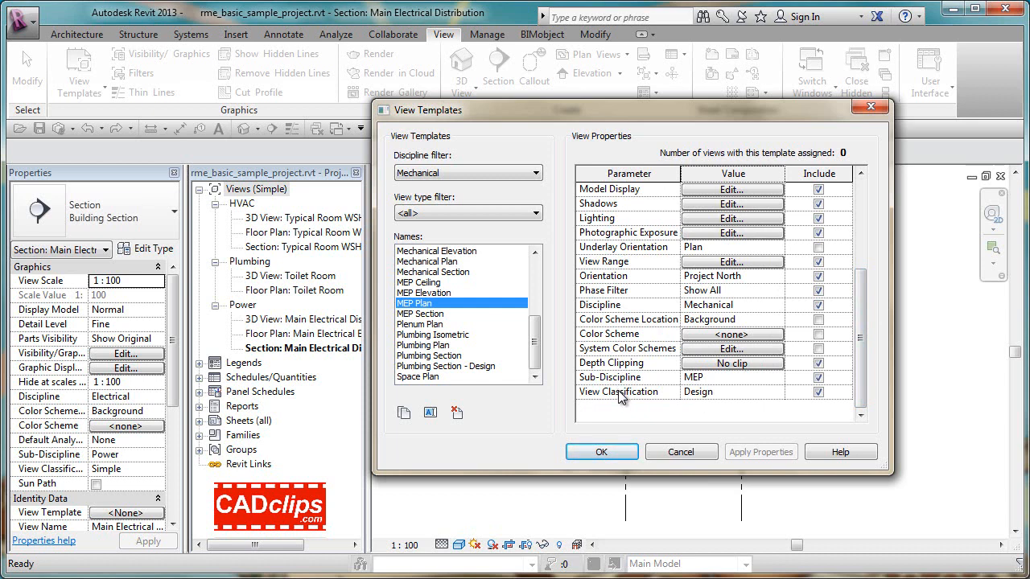
click(700, 455)
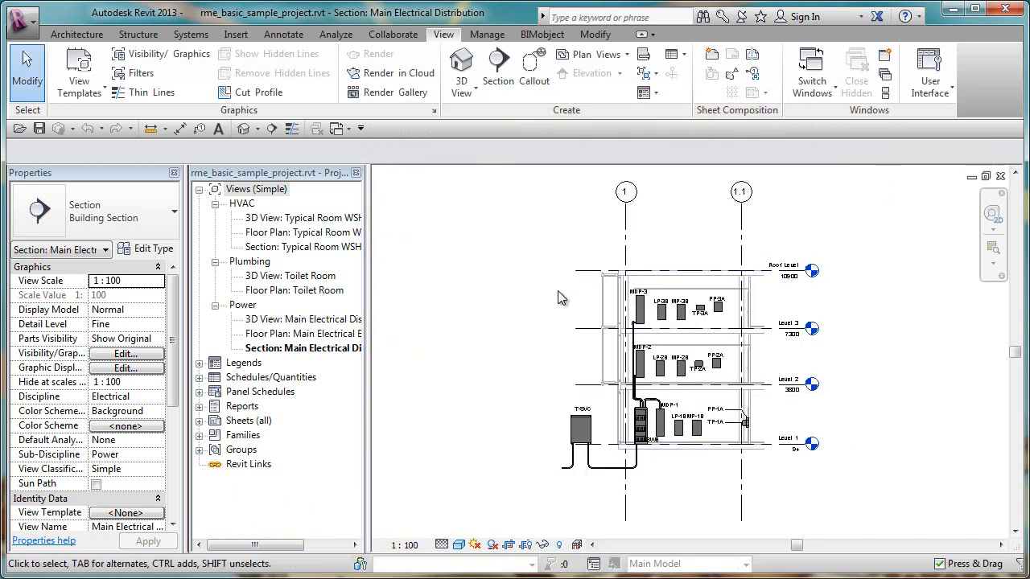
Add an instance project parameter named View Function with type Text, grouped under Text.
click(487, 34)
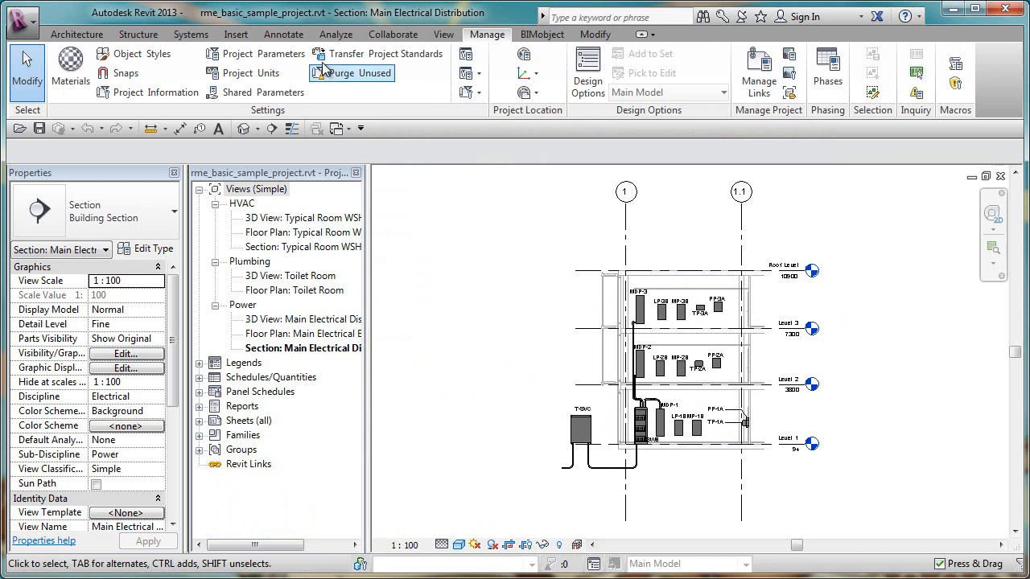
click(279, 54)
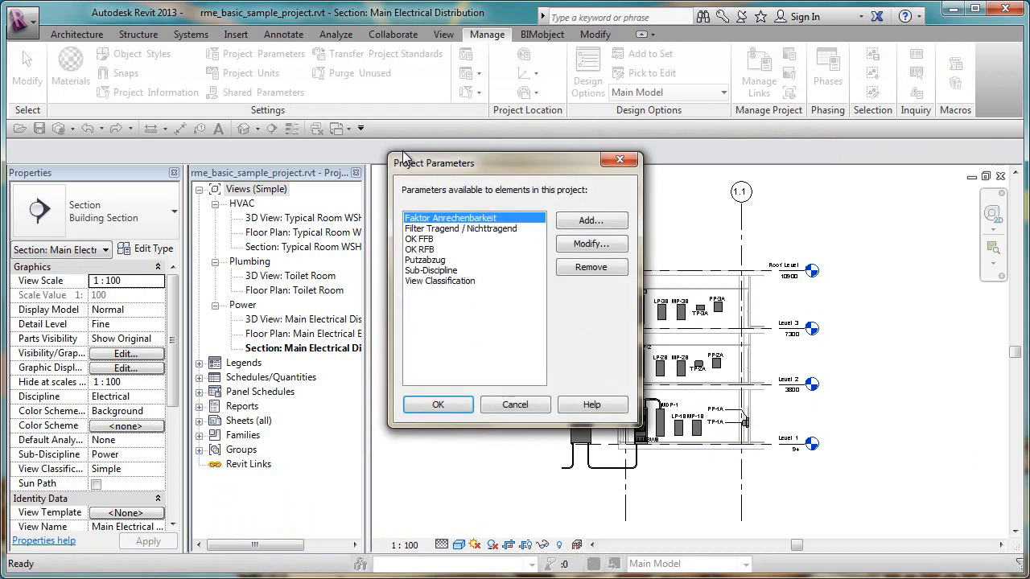
click(609, 225)
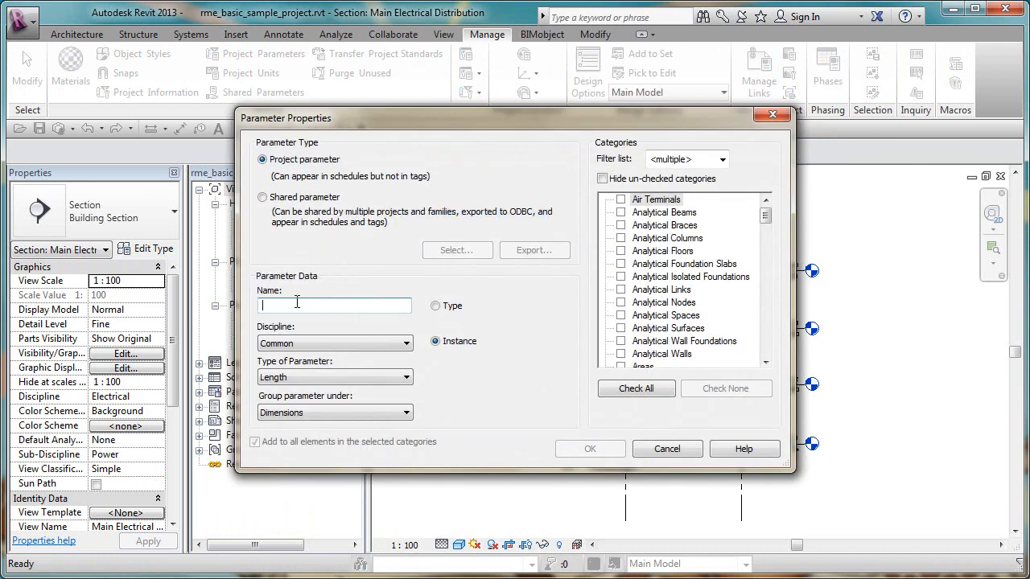
text(View Funct)
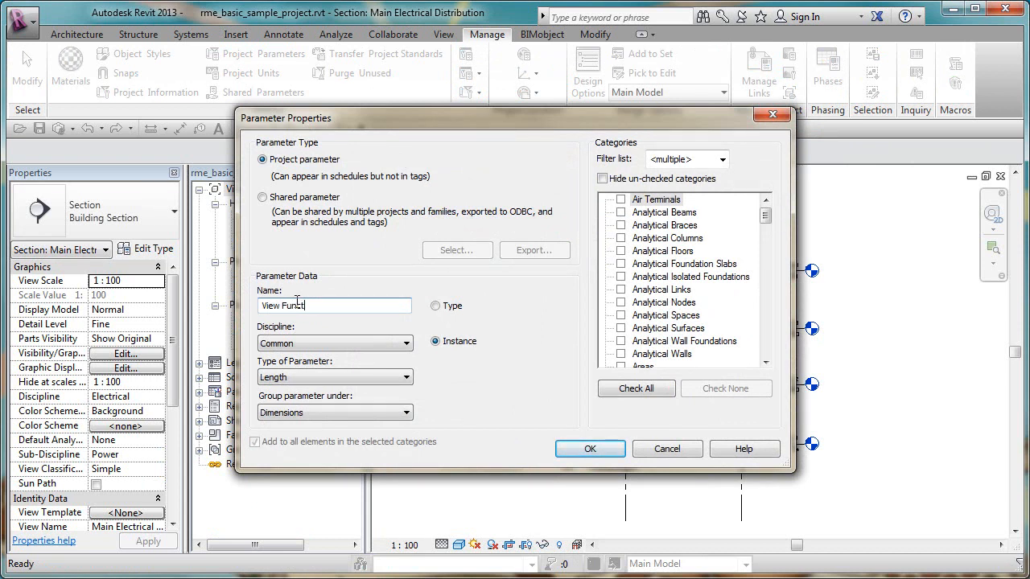
text(ion)
click(355, 377)
click(273, 392)
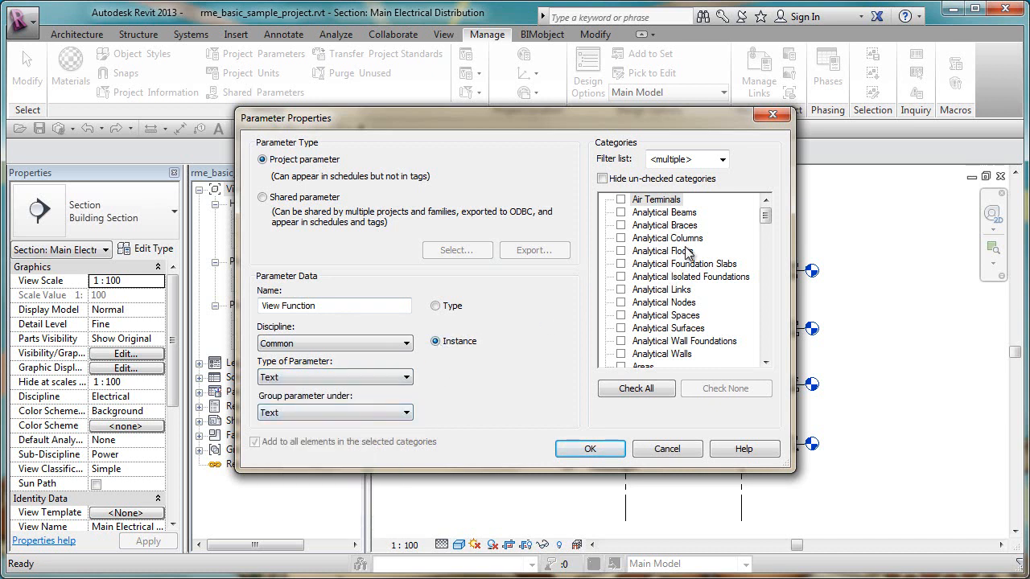
Assign the View Function parameter to the Views category and accept the project parameters.
scroll(767, 242, down, 6)
drag(765, 255, 765, 347)
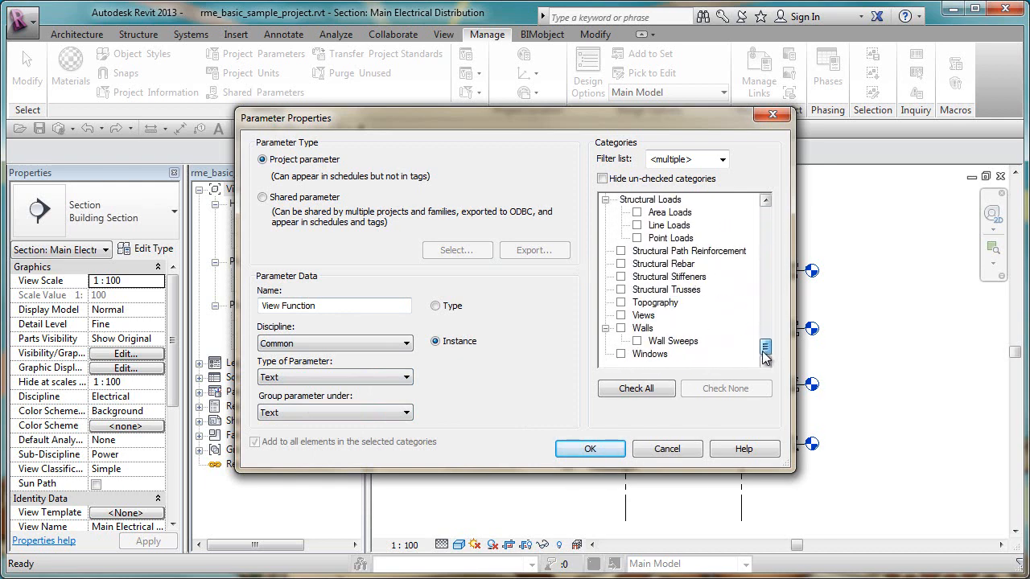
click(621, 315)
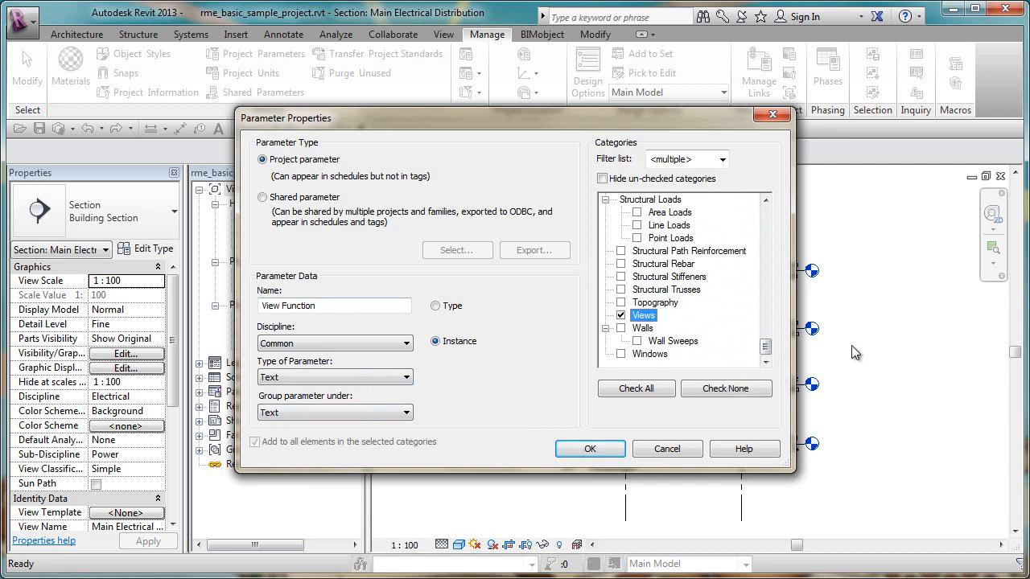
click(602, 450)
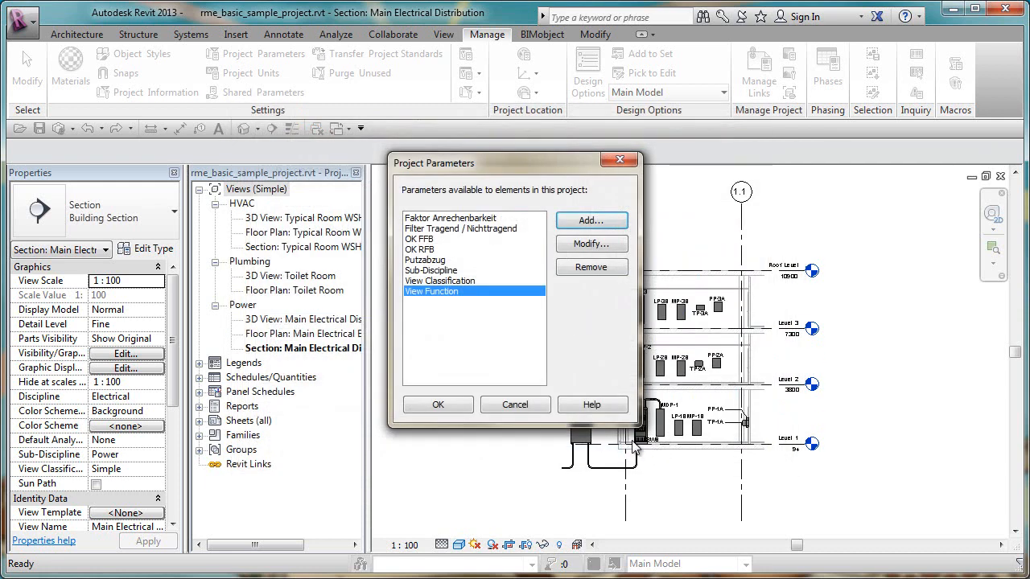
click(438, 405)
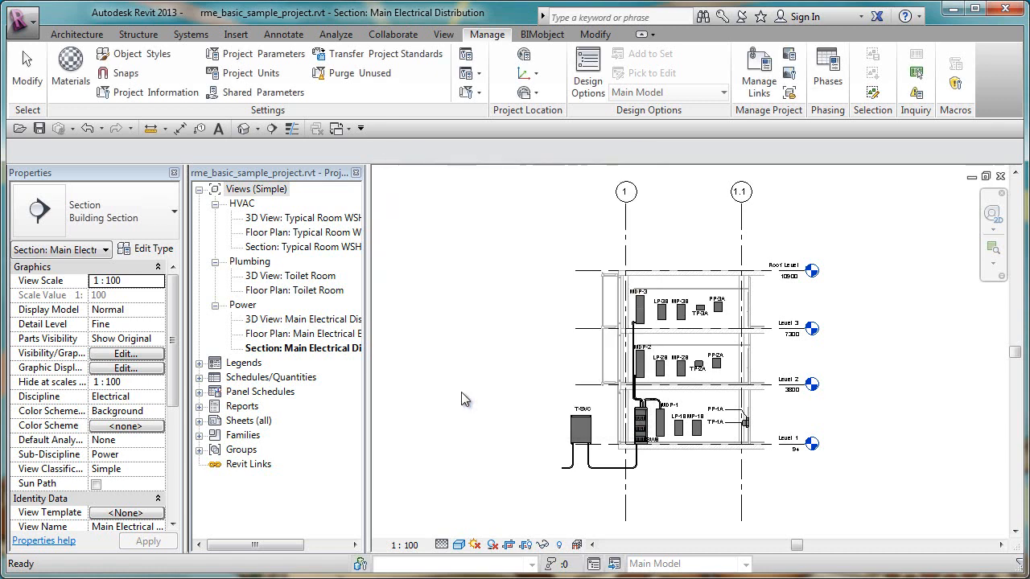
Open the Toilet Room 3D view and set its View Function property to Plumbing 3D.
double_click(309, 276)
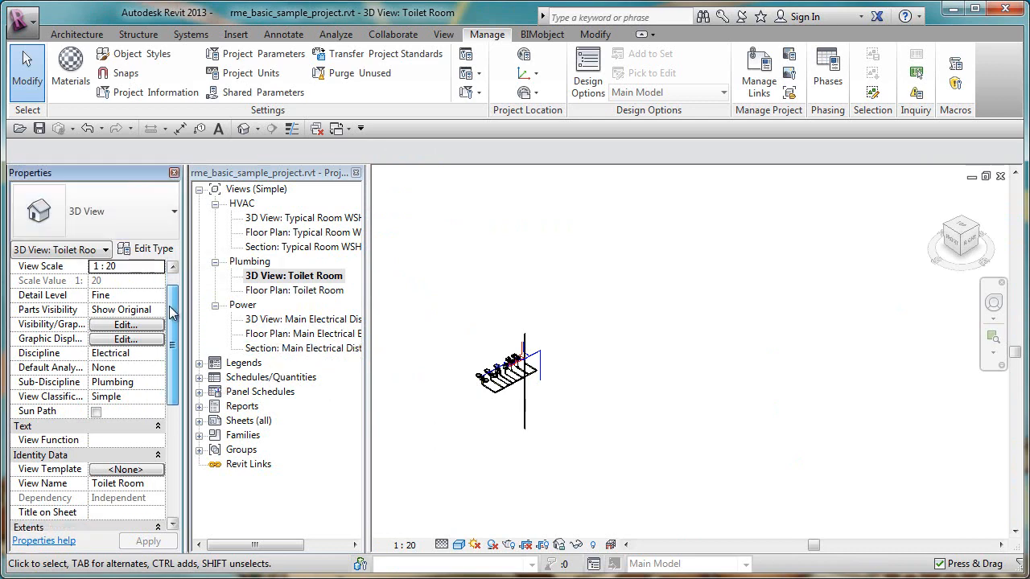
scroll(174, 375, down, 4)
scroll(170, 372, down, 2)
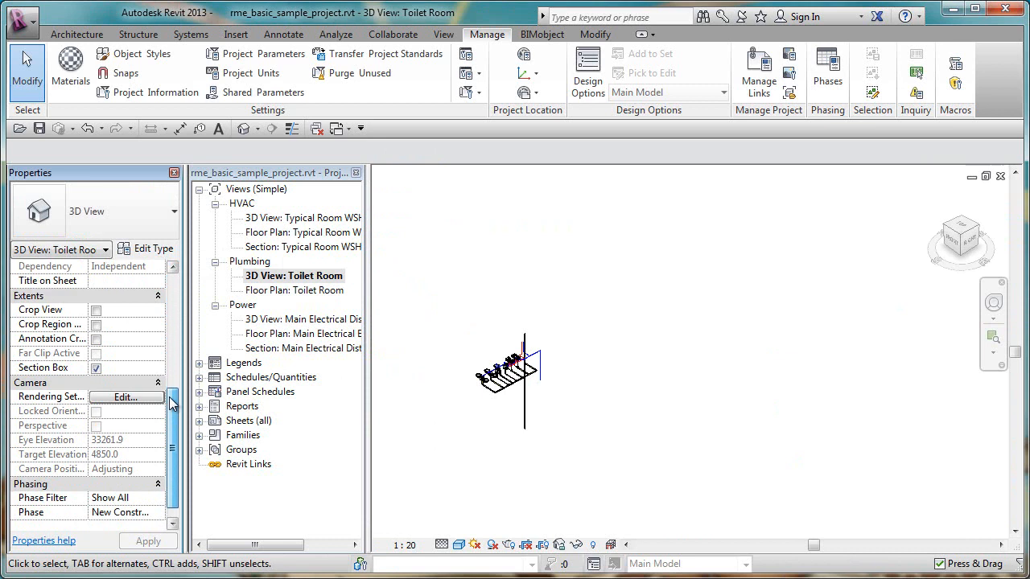
mouse_move(171, 402)
mouse_down()
mouse_move(172, 392)
mouse_move(171, 412)
mouse_up()
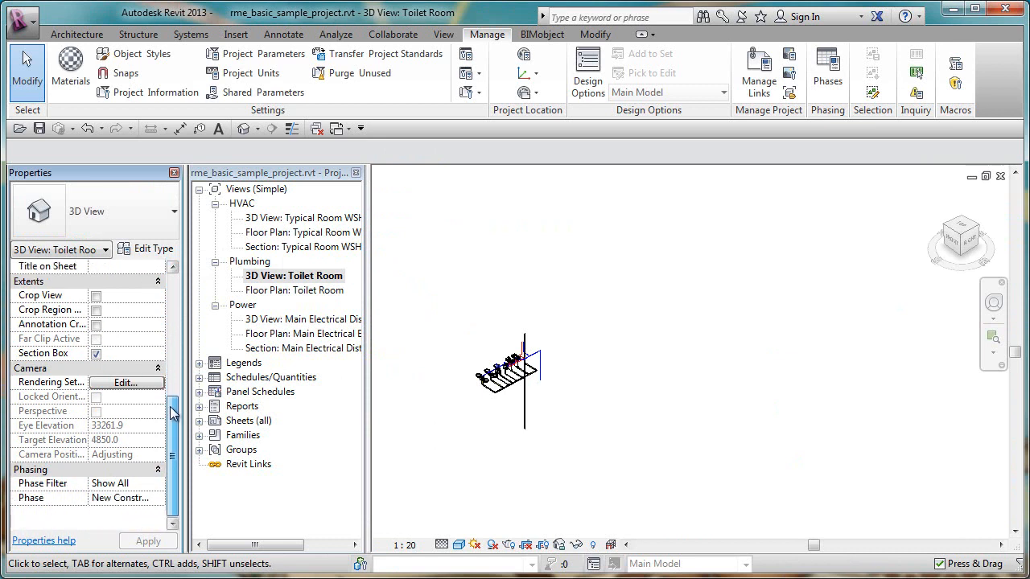
scroll(49, 342, up, 3)
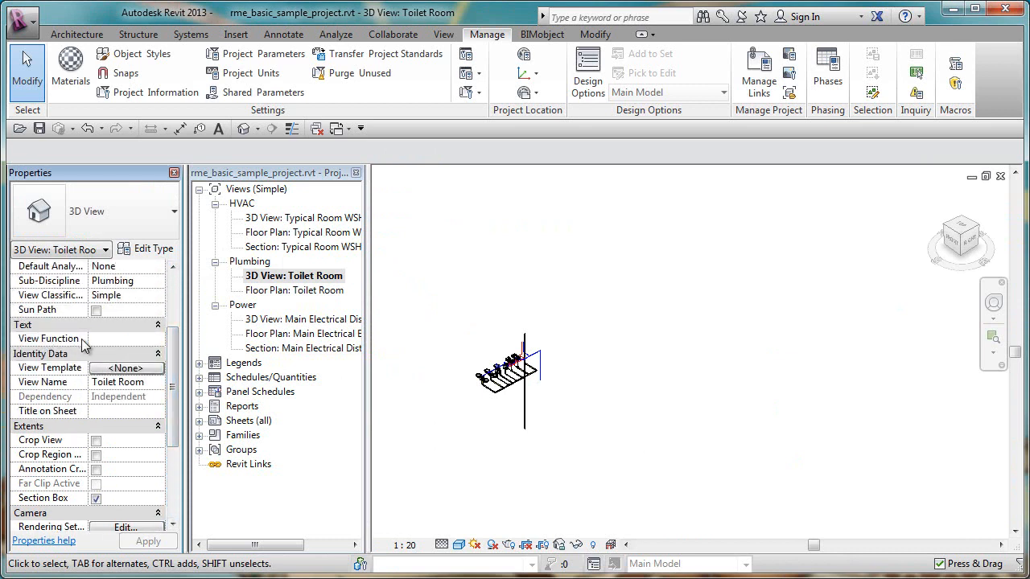
click(117, 338)
text(Plumbing 3D)
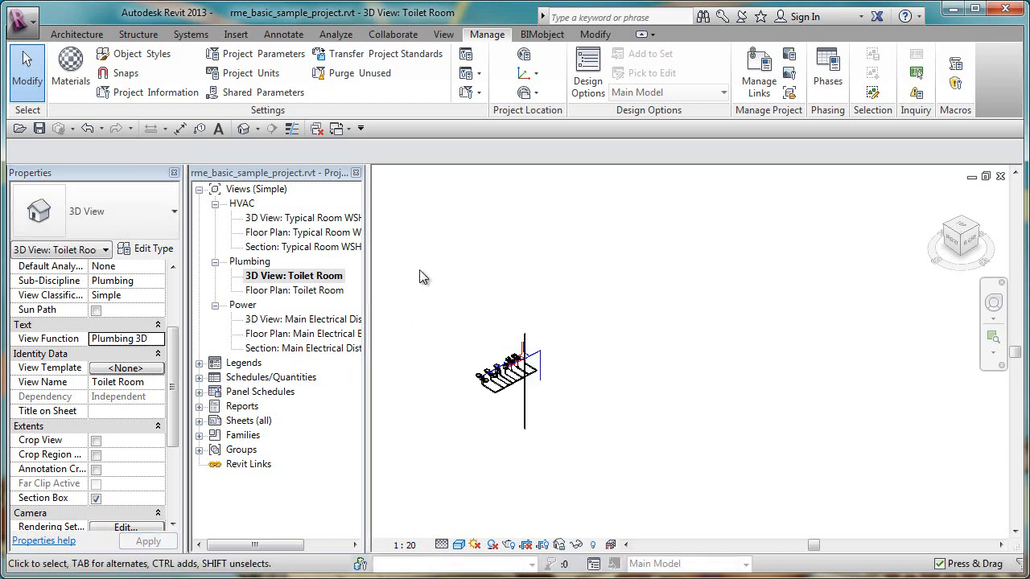
Open the project's view templates and examine the parameters of the HVAC Ceiling - Design template.
click(445, 34)
click(89, 90)
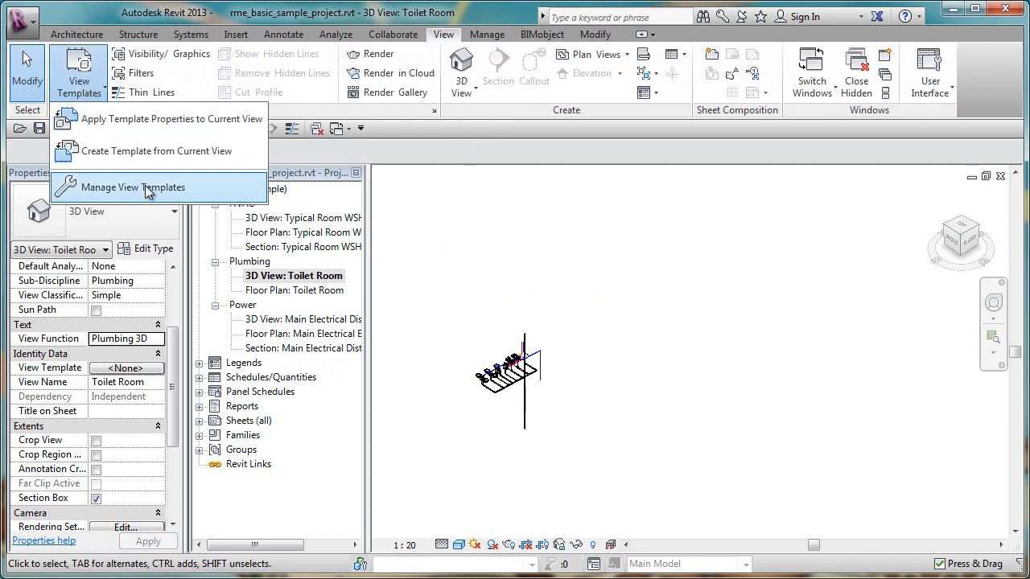
click(133, 188)
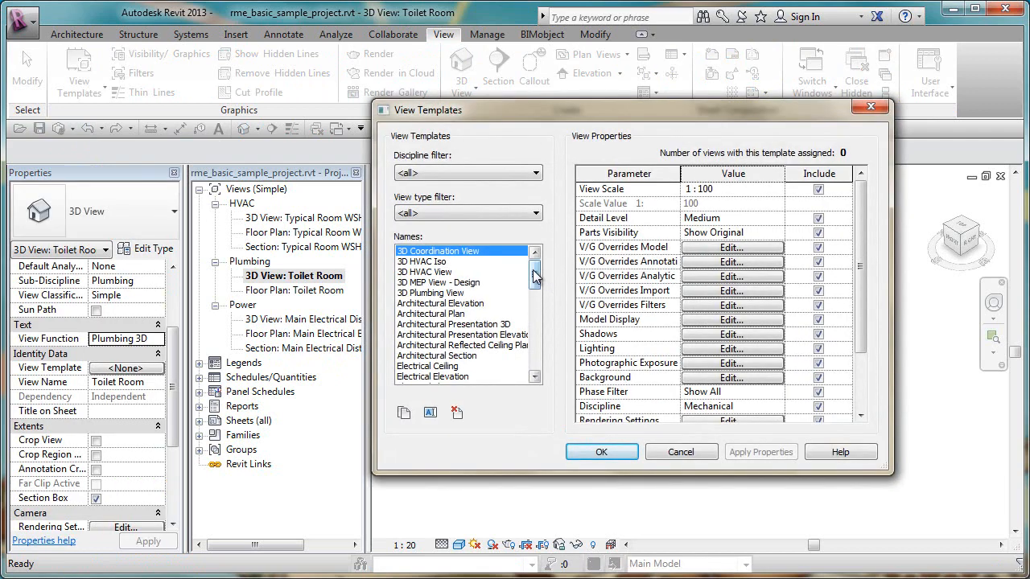
drag(533, 276, 533, 292)
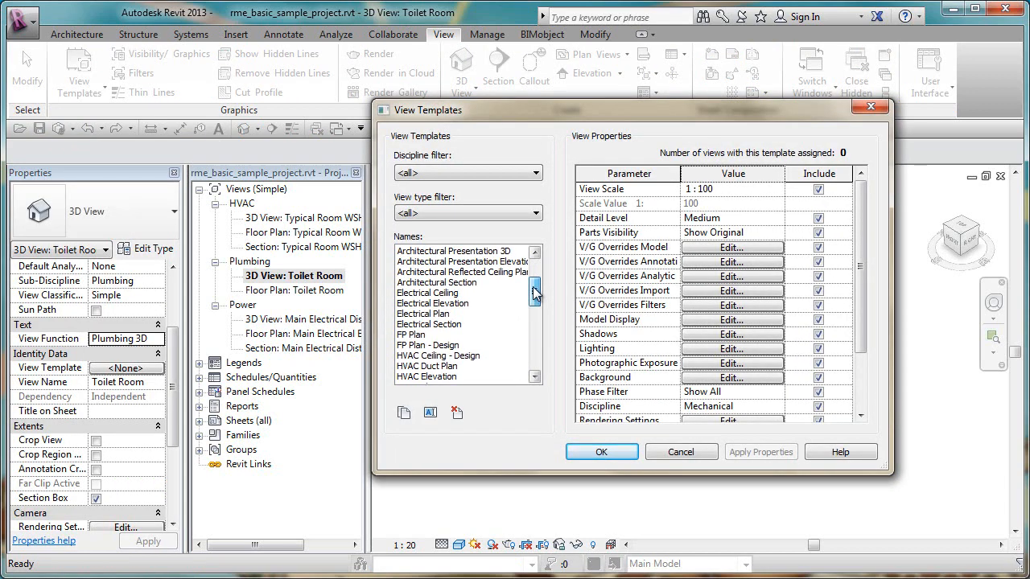
click(433, 293)
click(439, 305)
click(461, 283)
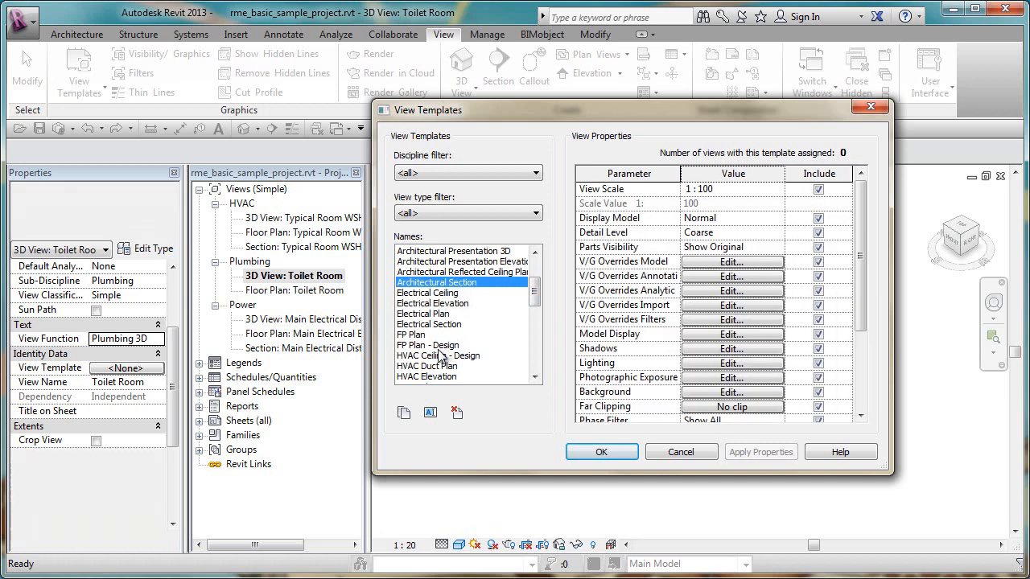
click(437, 357)
scroll(429, 360, down, 2)
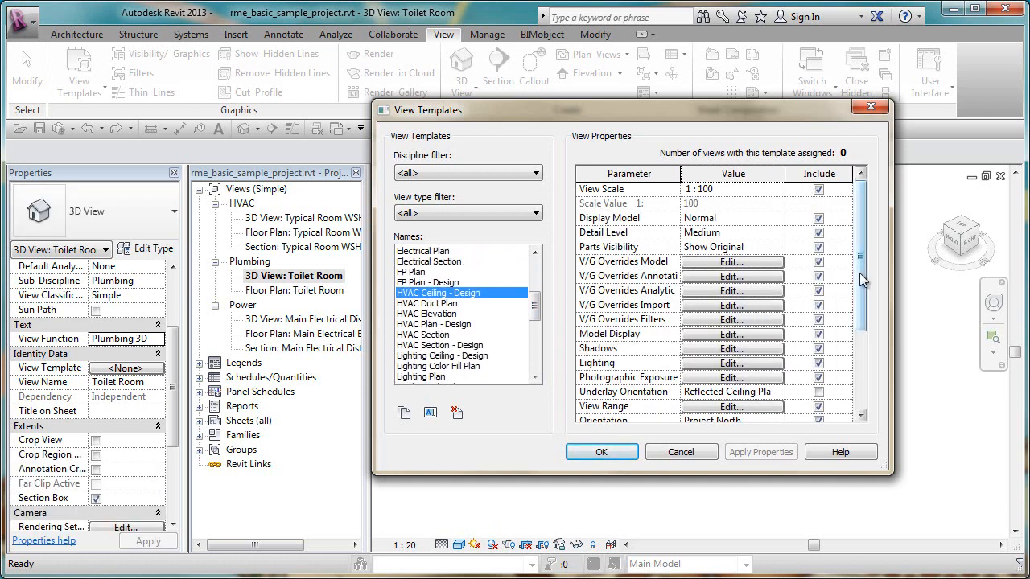
drag(860, 273, 865, 363)
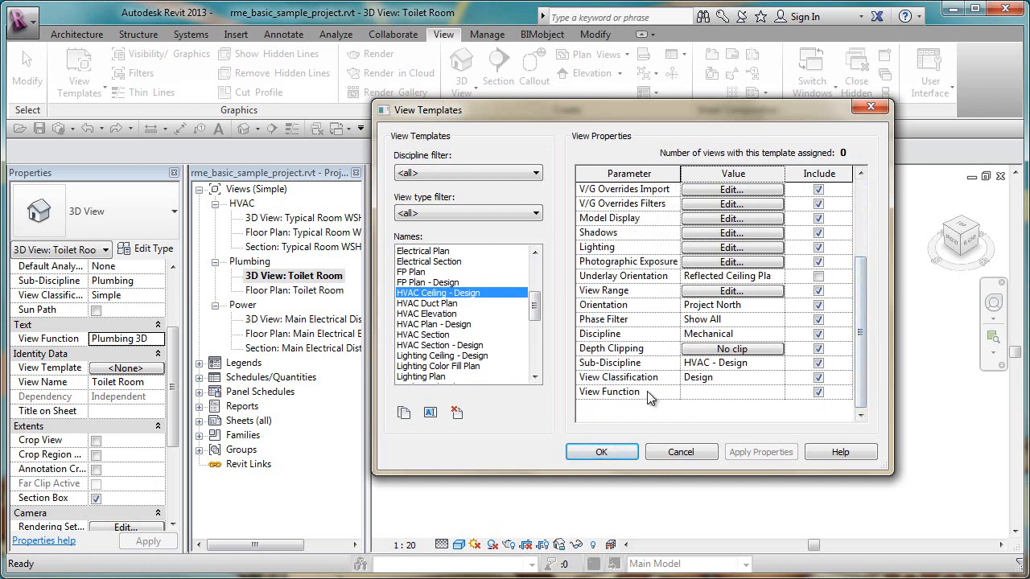
Set the HVAC Ceiling - Design template's View Function to Plumbing 3D.
click(724, 392)
click(779, 392)
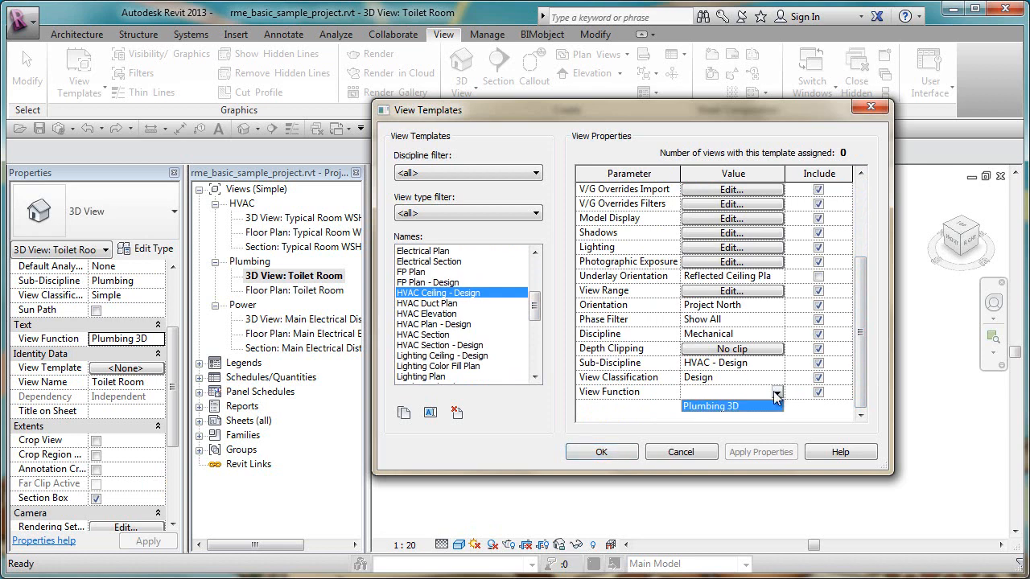
click(737, 406)
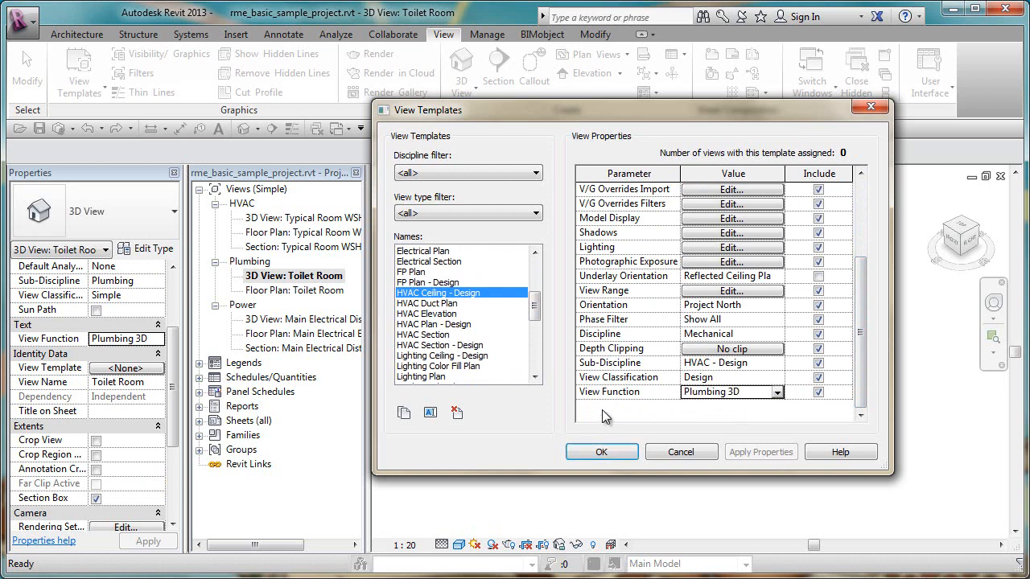
Examine the View Function parameter in the HVAC Section and HVAC Elevation templates, and leave the view templates without saving changes.
click(453, 326)
click(445, 335)
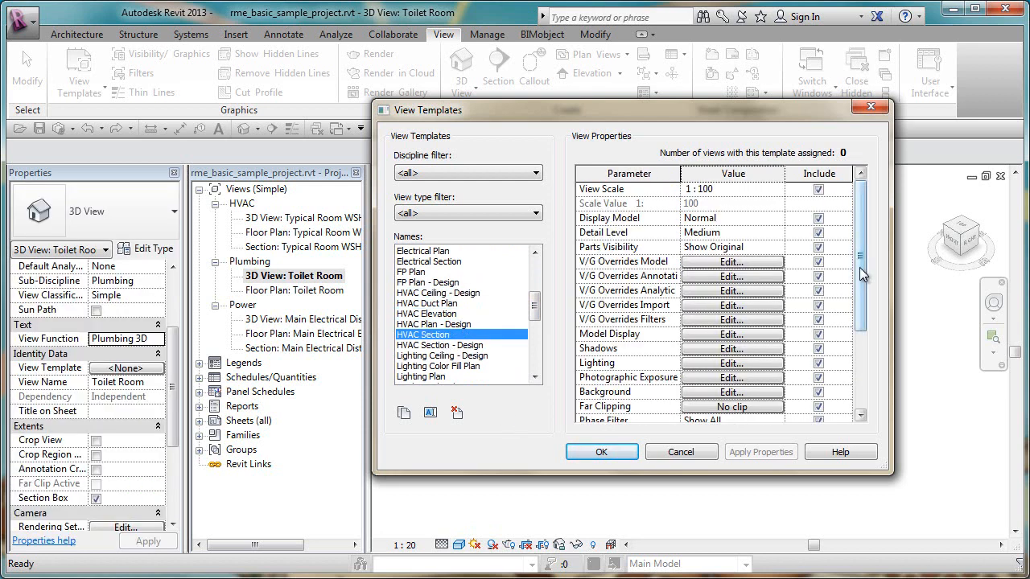
drag(860, 267, 859, 381)
click(777, 392)
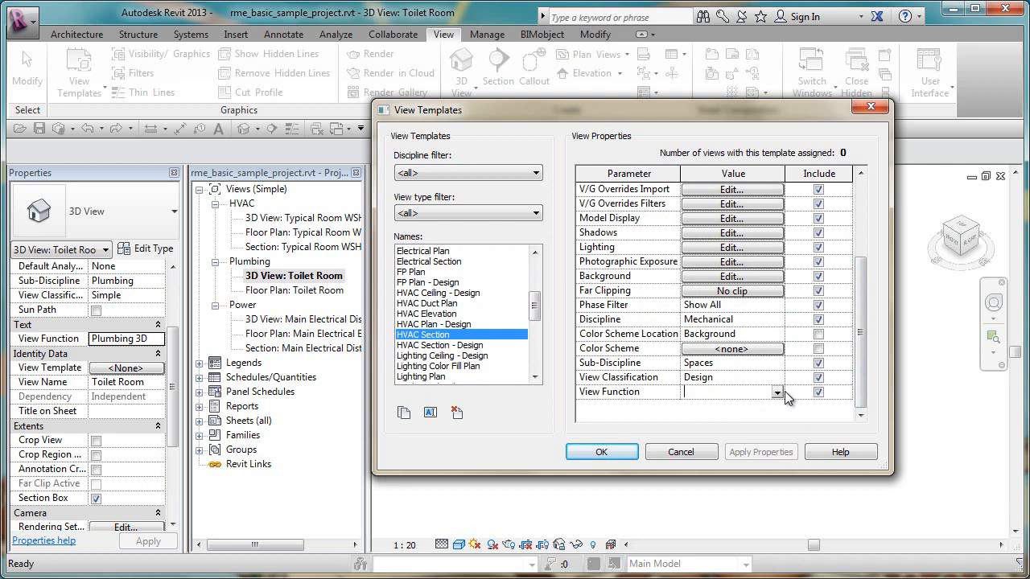
click(777, 392)
click(740, 392)
click(425, 325)
click(425, 314)
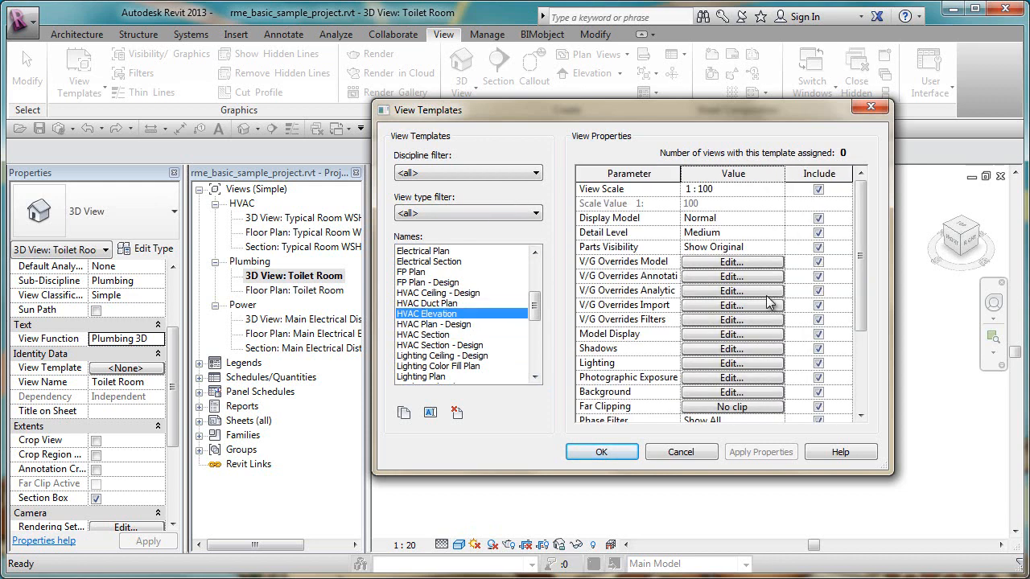
drag(864, 251, 863, 344)
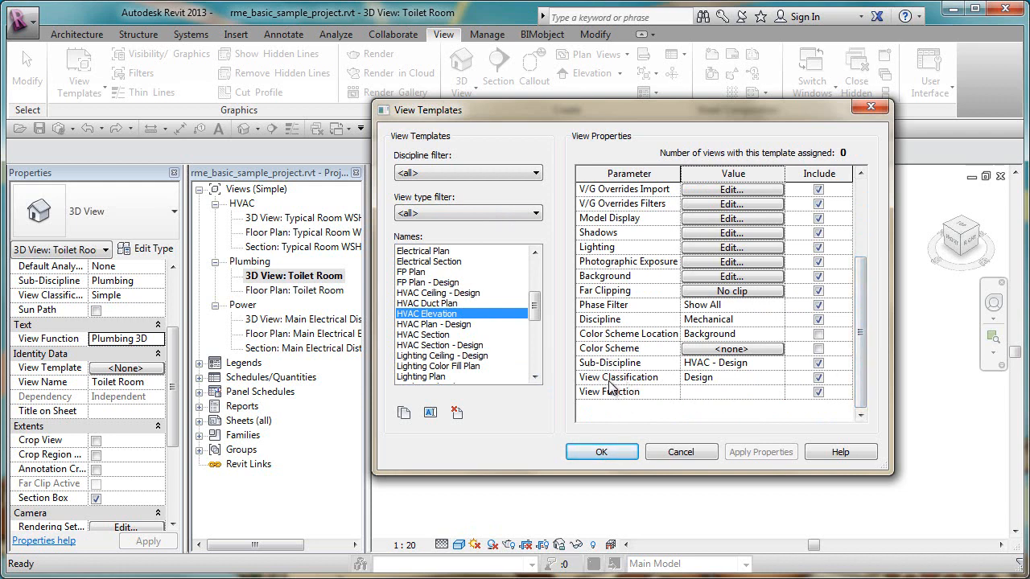
click(691, 449)
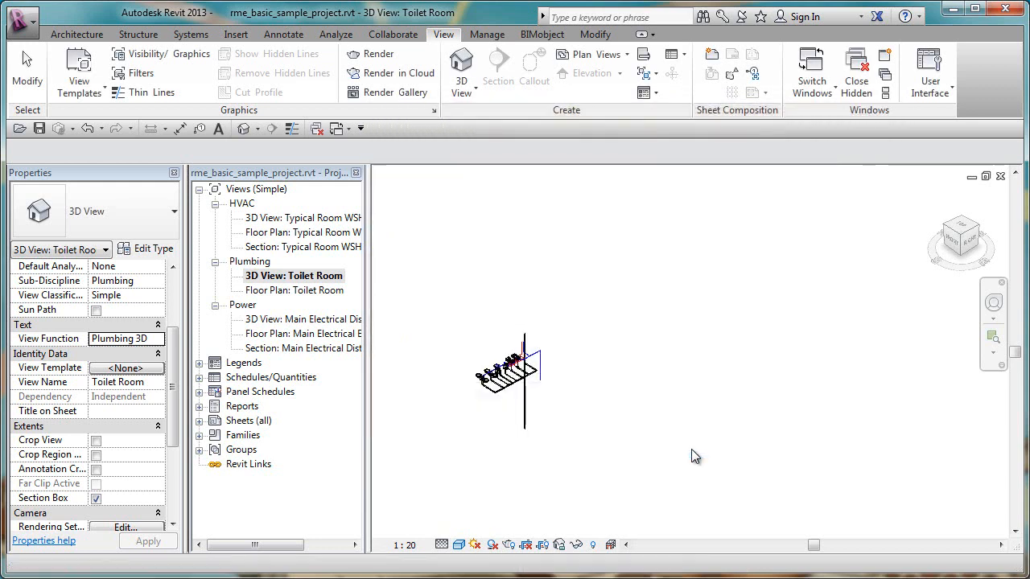
Review the Sub-Discipline, View Classification and View Function entries among the project parameters.
click(488, 34)
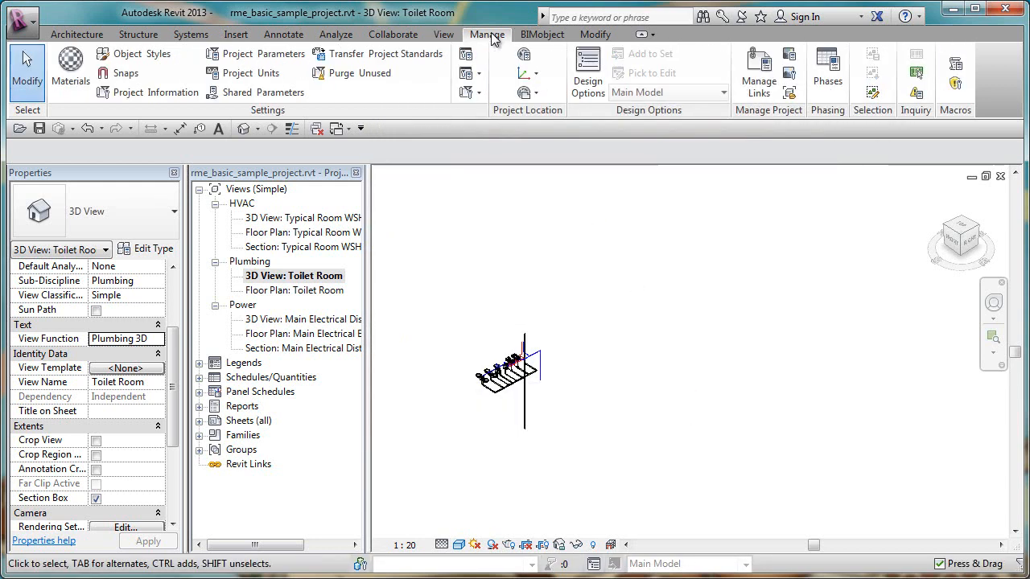
click(281, 57)
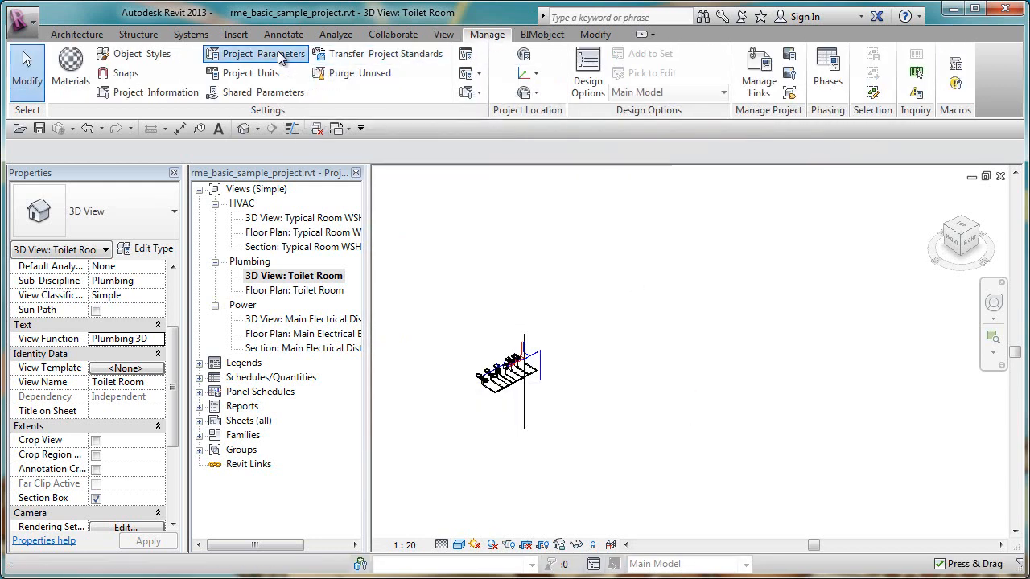
click(449, 271)
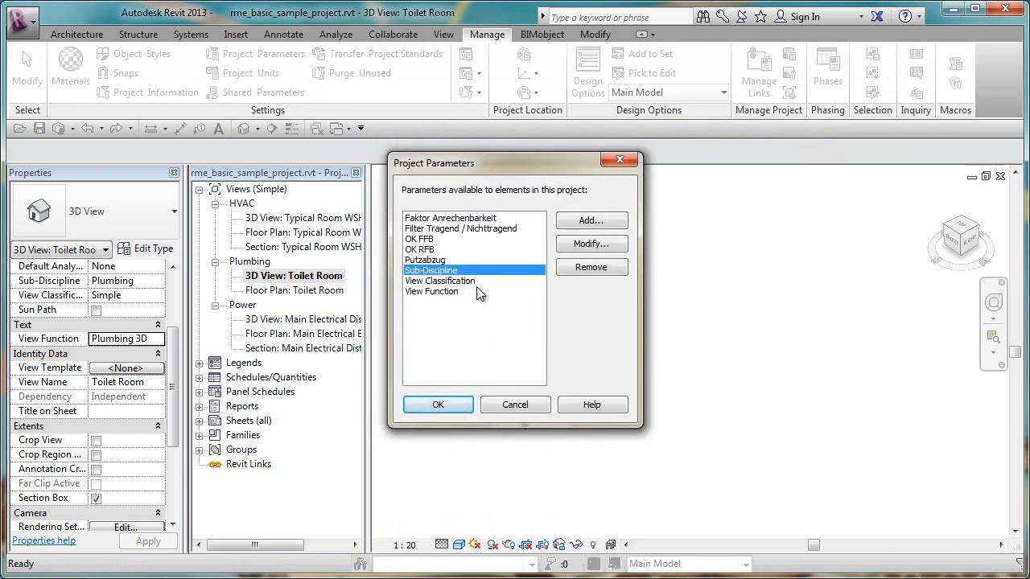
click(453, 281)
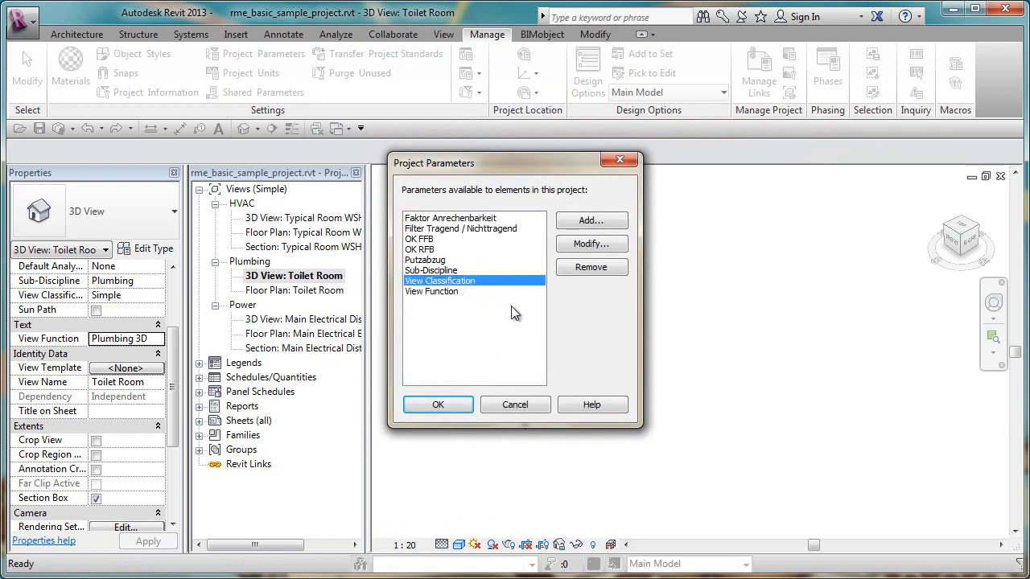
click(451, 293)
click(431, 272)
click(449, 282)
click(463, 292)
Check which category the View Function project parameter is assigned to, and leave the project parameters without changes.
click(592, 244)
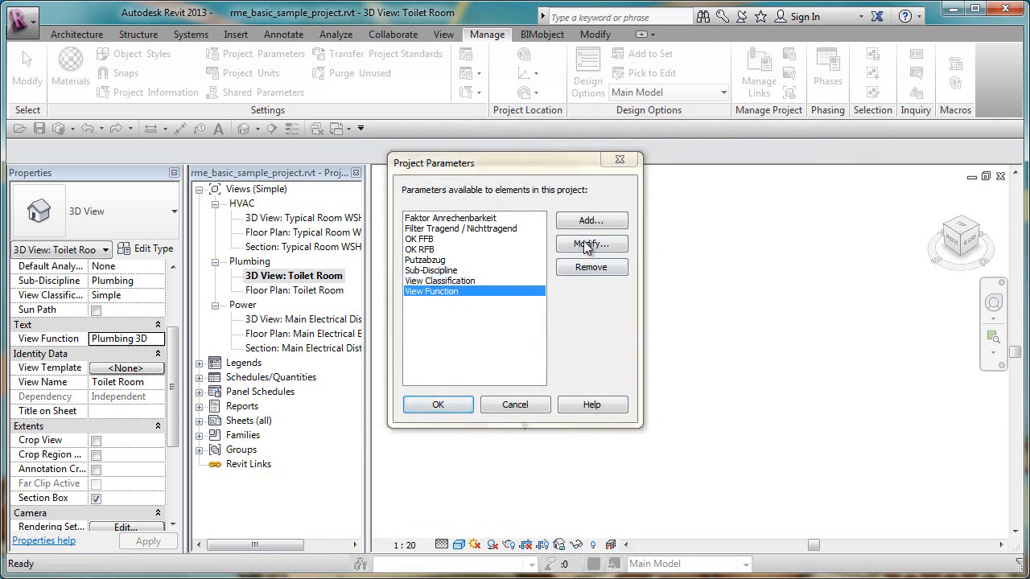
drag(771, 220, 767, 352)
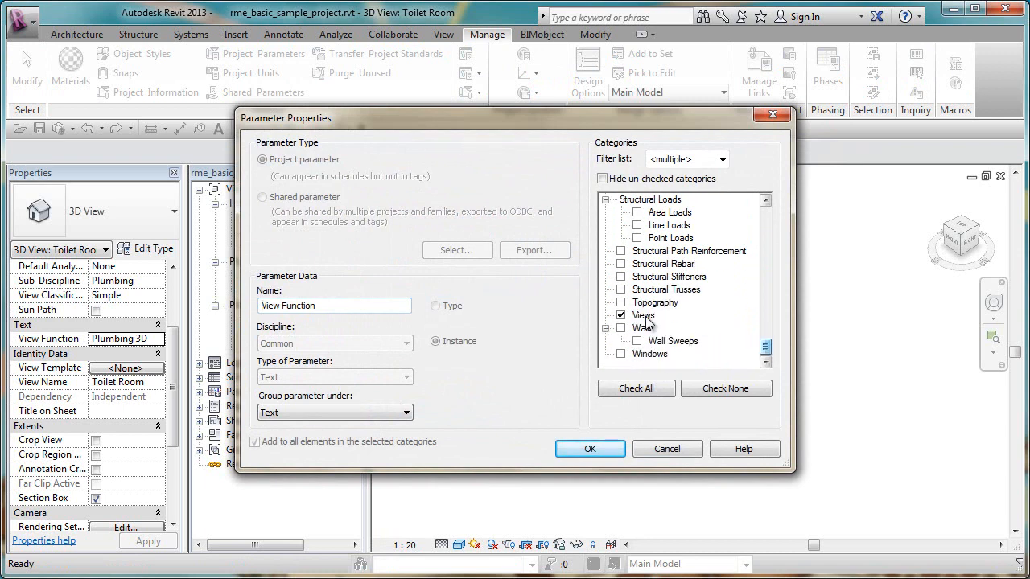
click(676, 448)
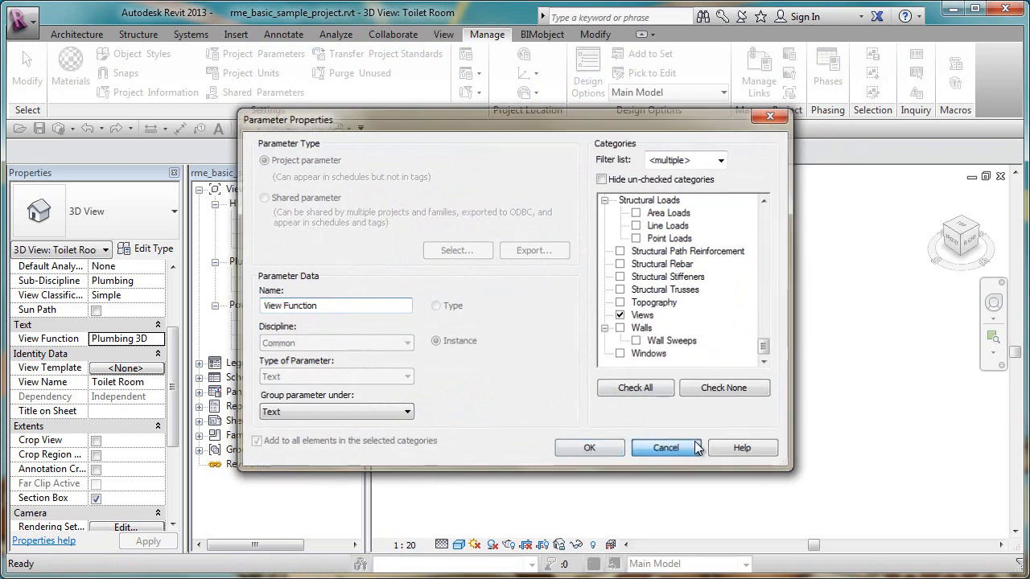
click(515, 405)
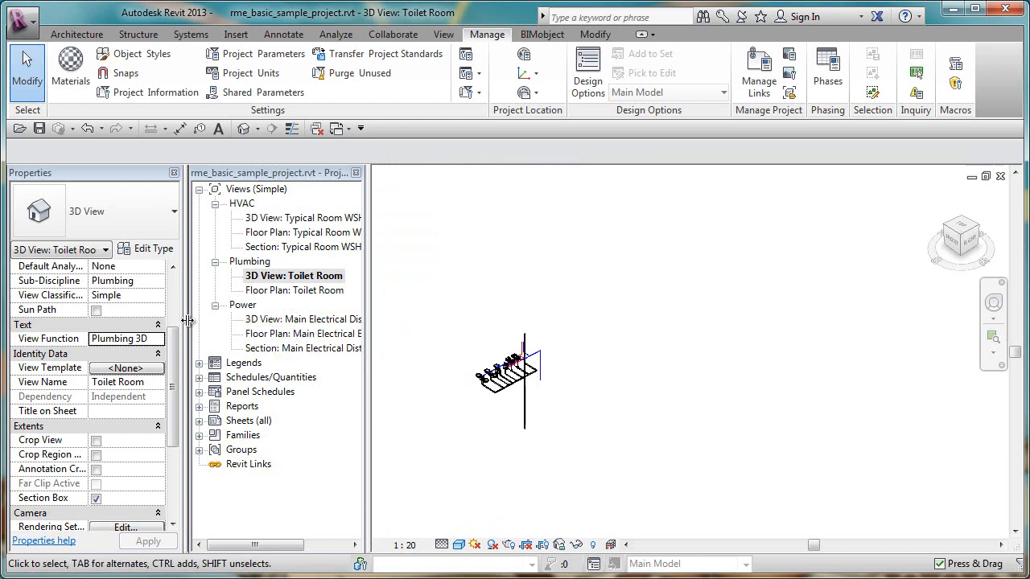
Review the Toilet Room view's properties, and open the Main Electrical Distribution 3D view to inspect its View Function and View Template properties.
scroll(170, 345, up, 3)
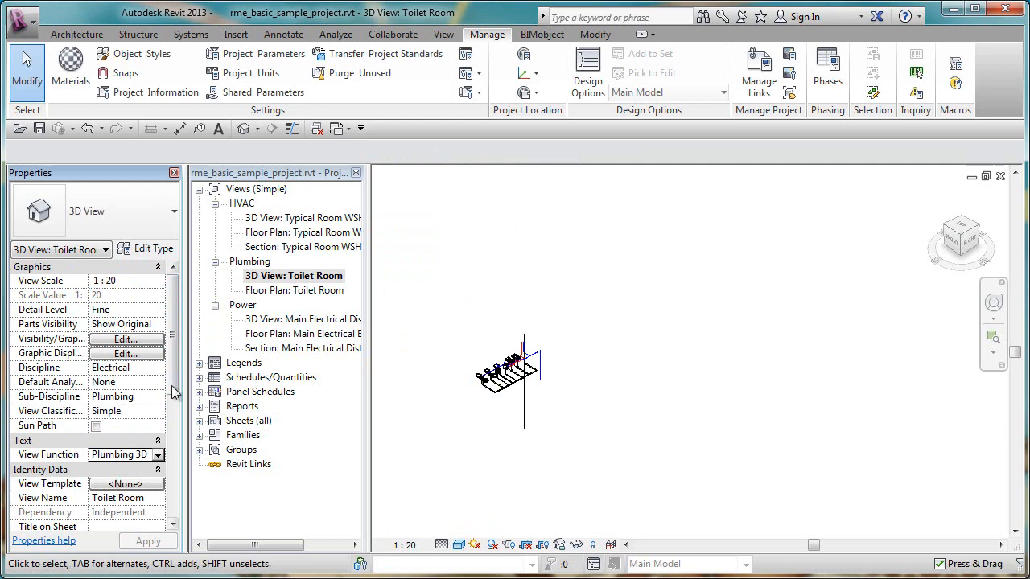
drag(173, 391, 198, 346)
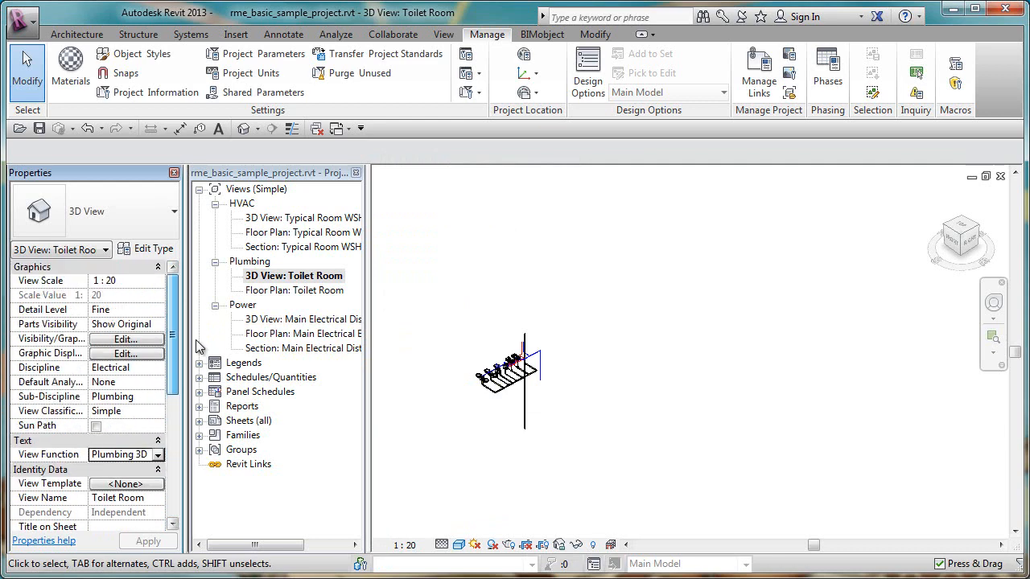
double_click(301, 320)
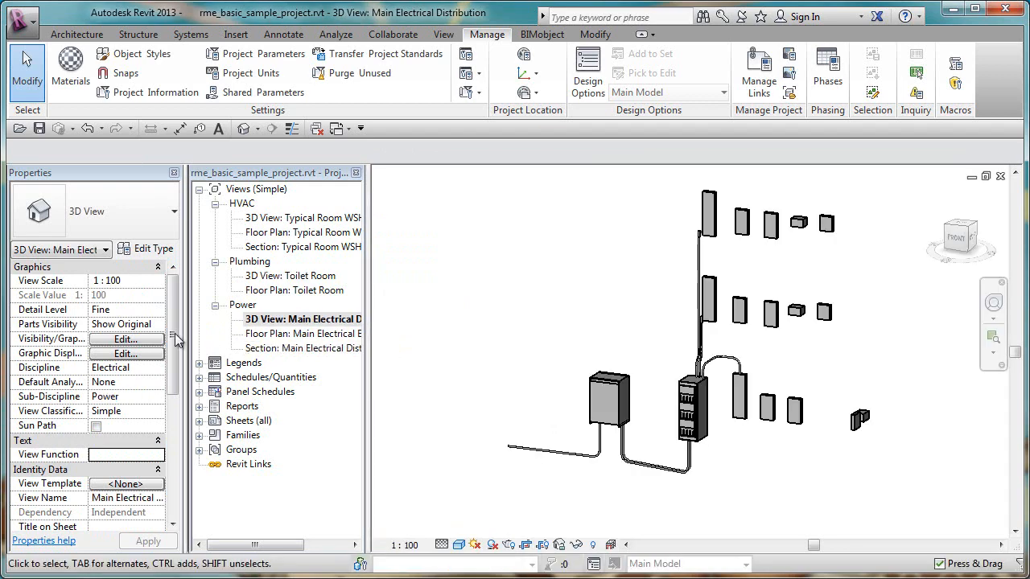
drag(174, 338, 177, 369)
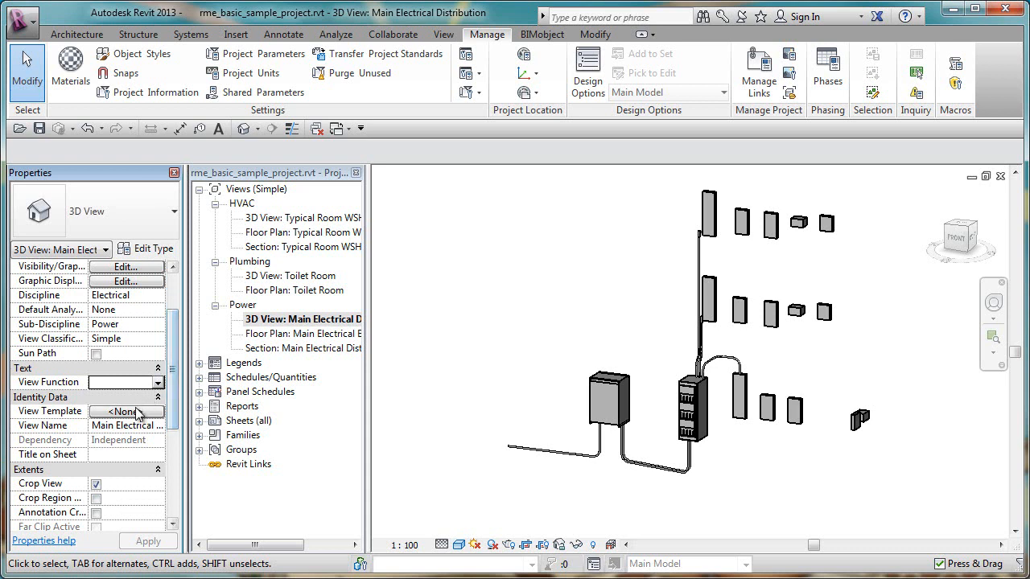